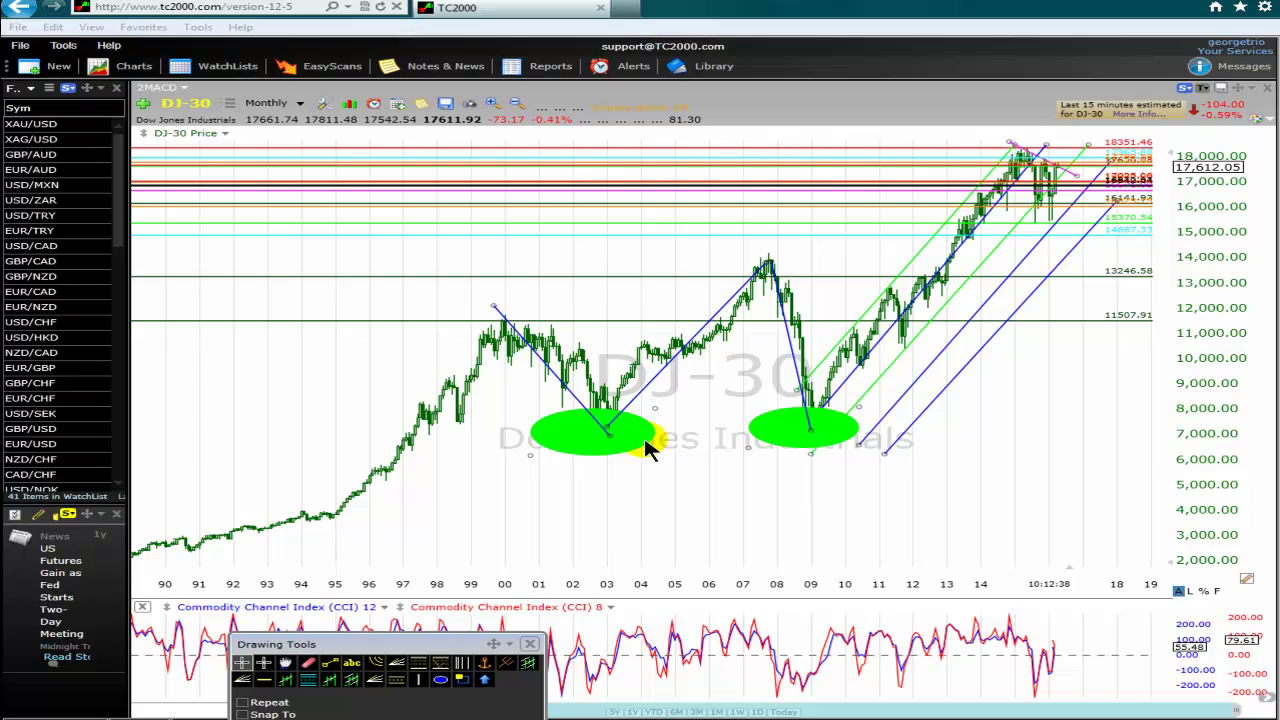
Step: Align the first W leg's trendlines by moving the falling line's start onto the 2000 peak and adjusting the lower end near the 2003 low
click(608, 428)
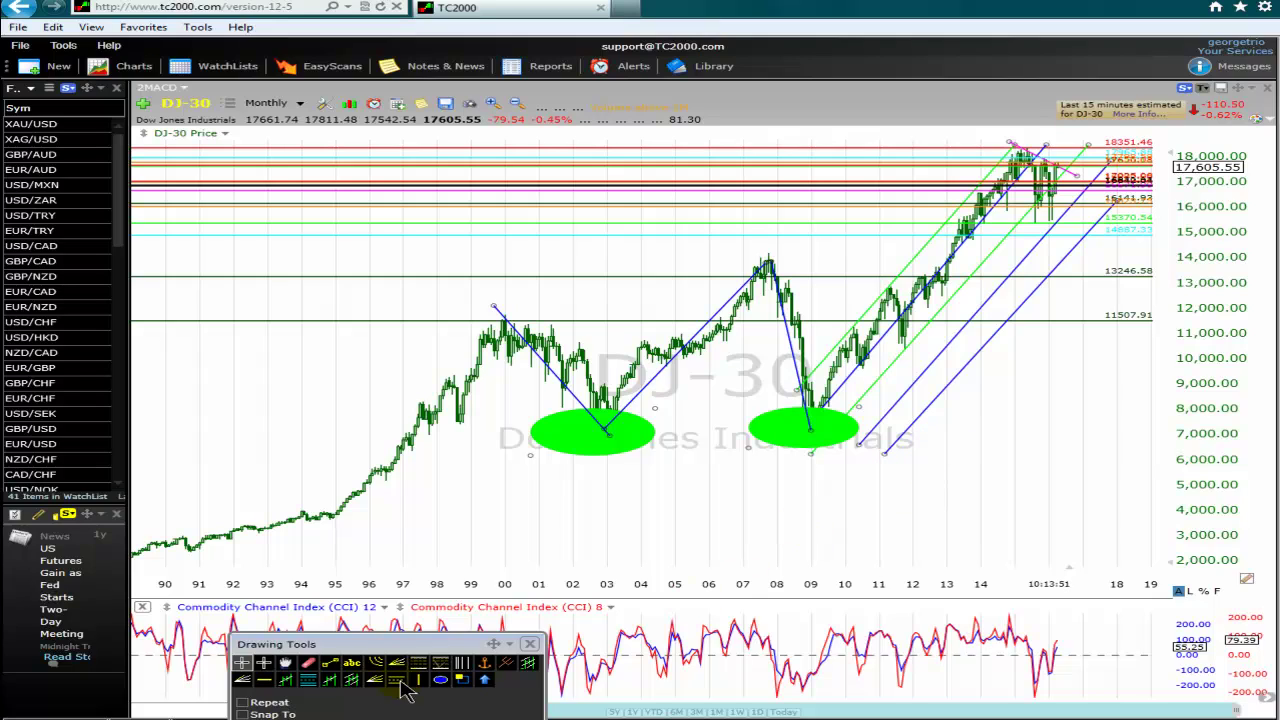
mouse_move(386, 644)
mouse_down()
mouse_move(342, 654)
mouse_move(342, 714)
mouse_up()
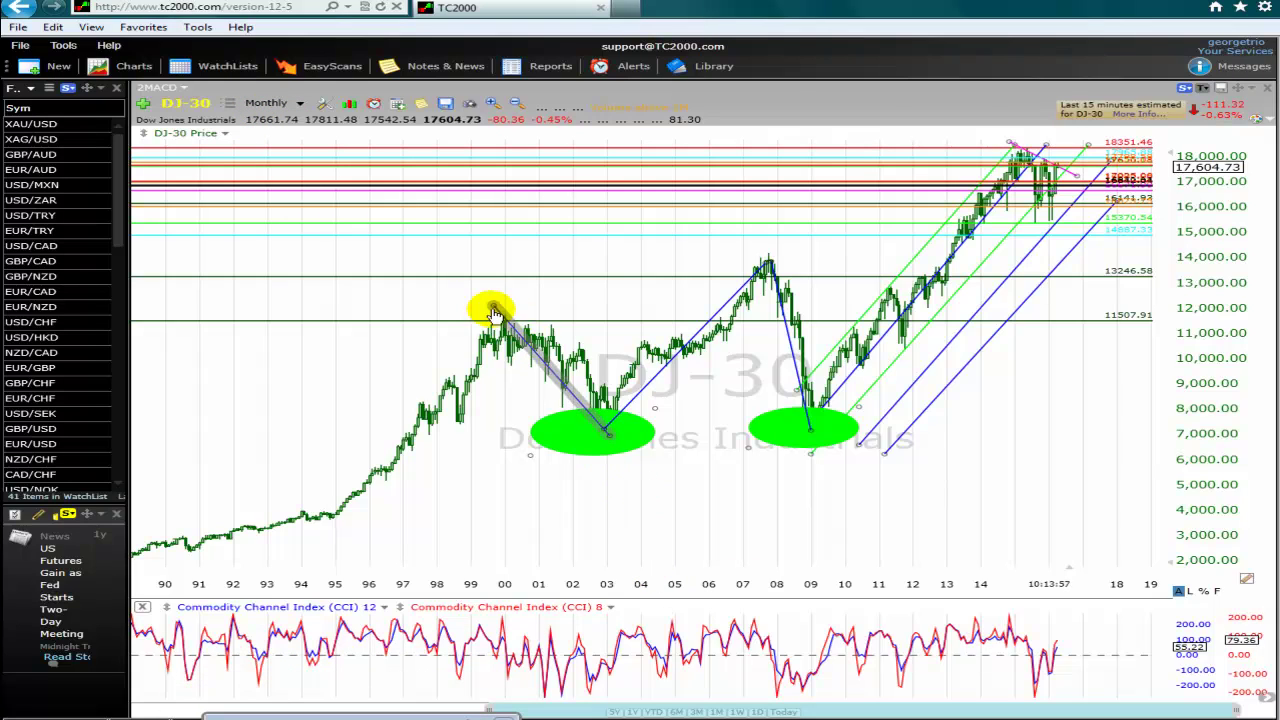
drag(494, 306, 506, 320)
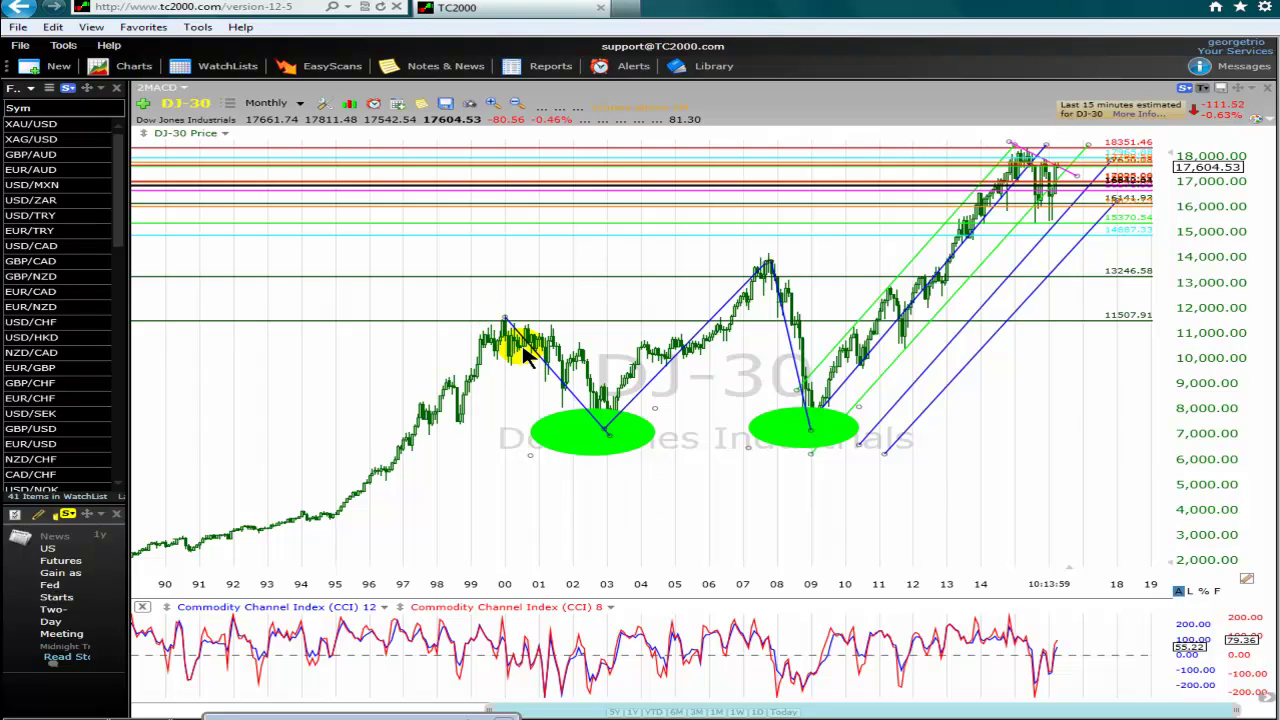
click(652, 381)
click(811, 444)
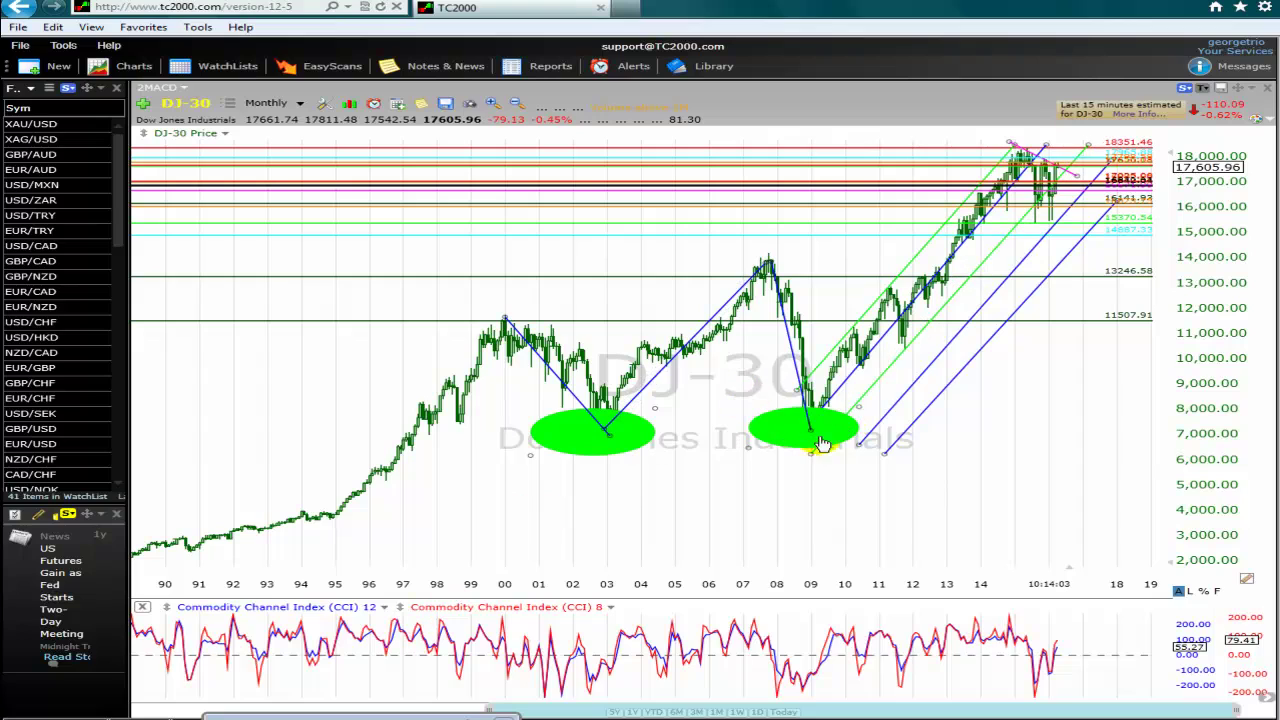
click(640, 440)
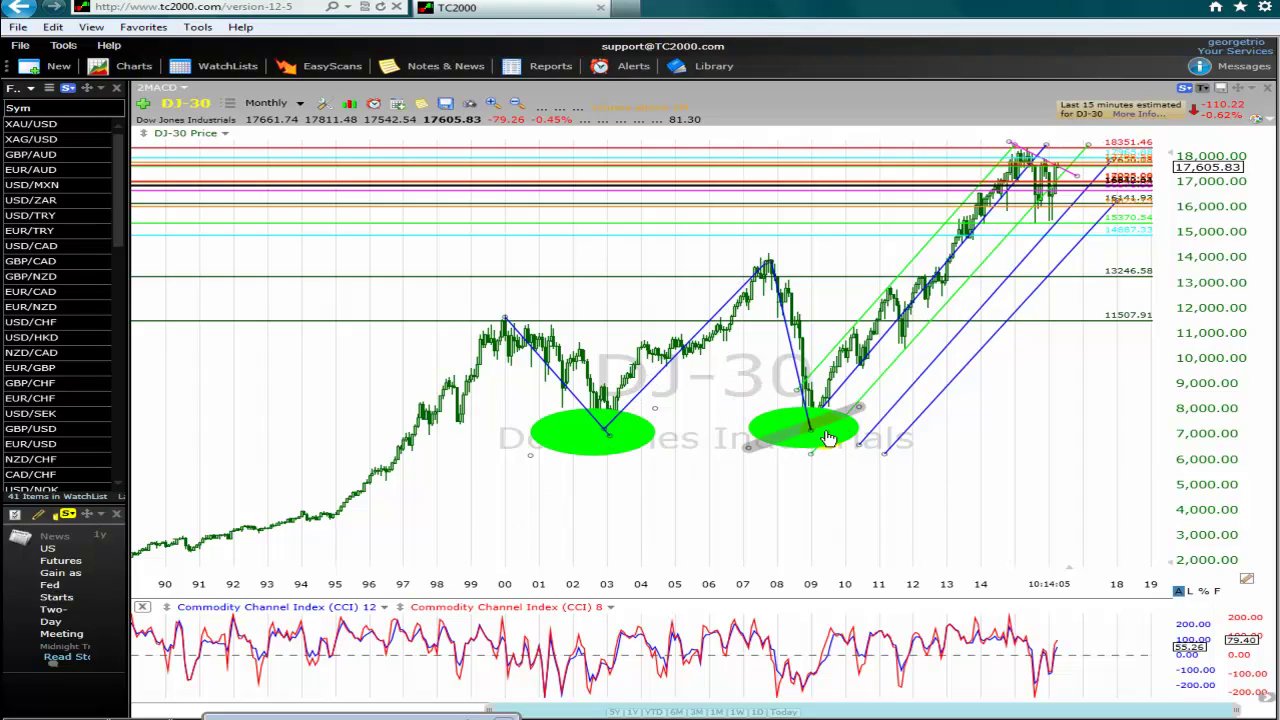
Step: Mark the 2007 price peak between the two large green ellipses with a small ellipse
middle_click(424, 635)
click(428, 617)
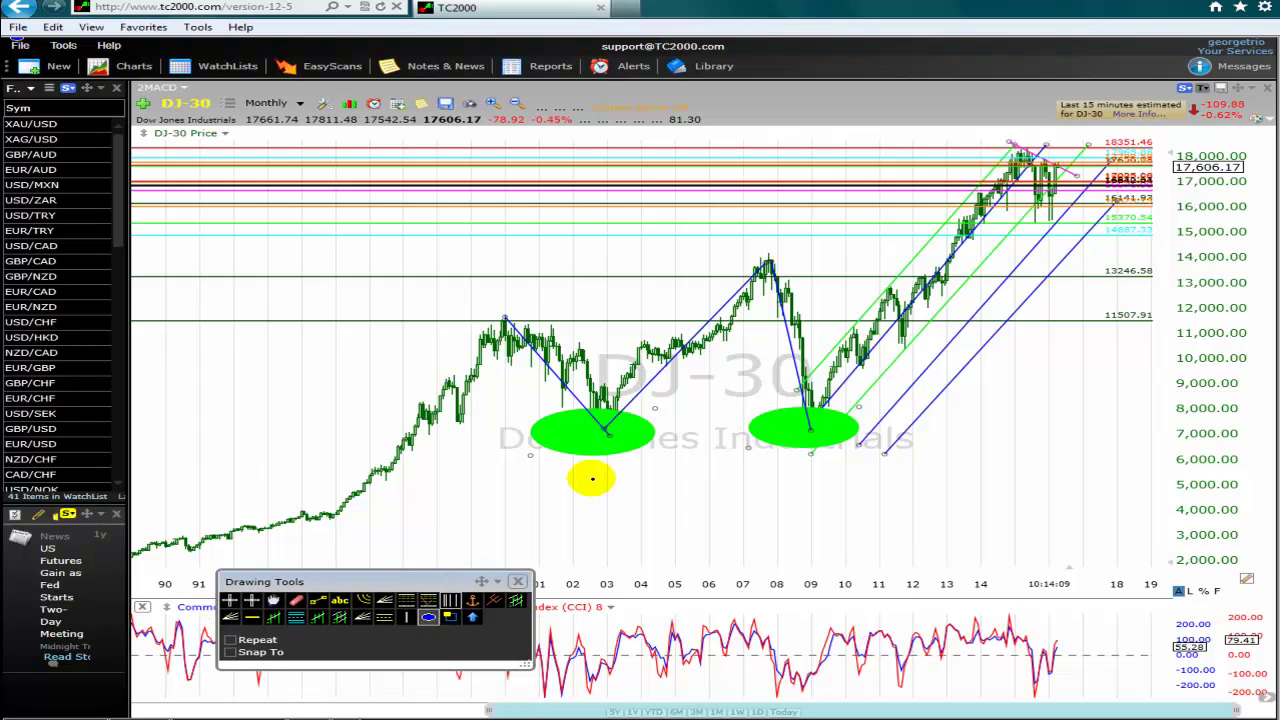
drag(793, 250, 748, 262)
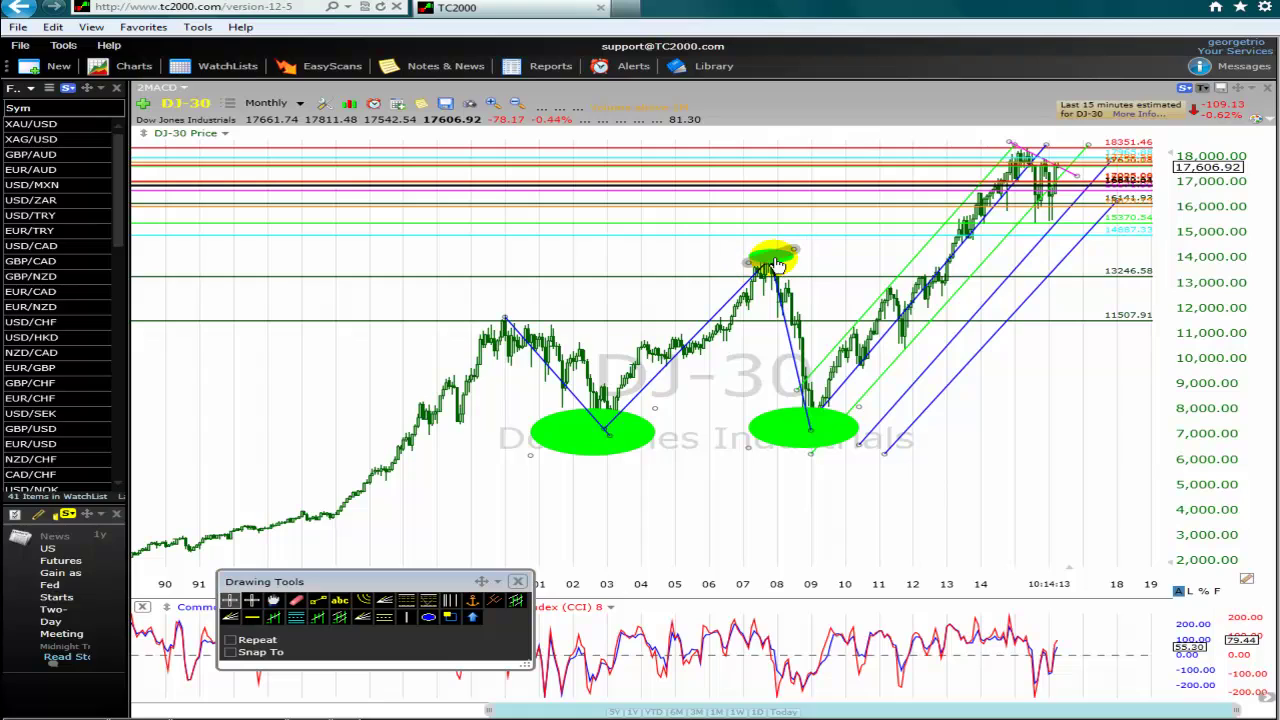
mouse_move(770, 283)
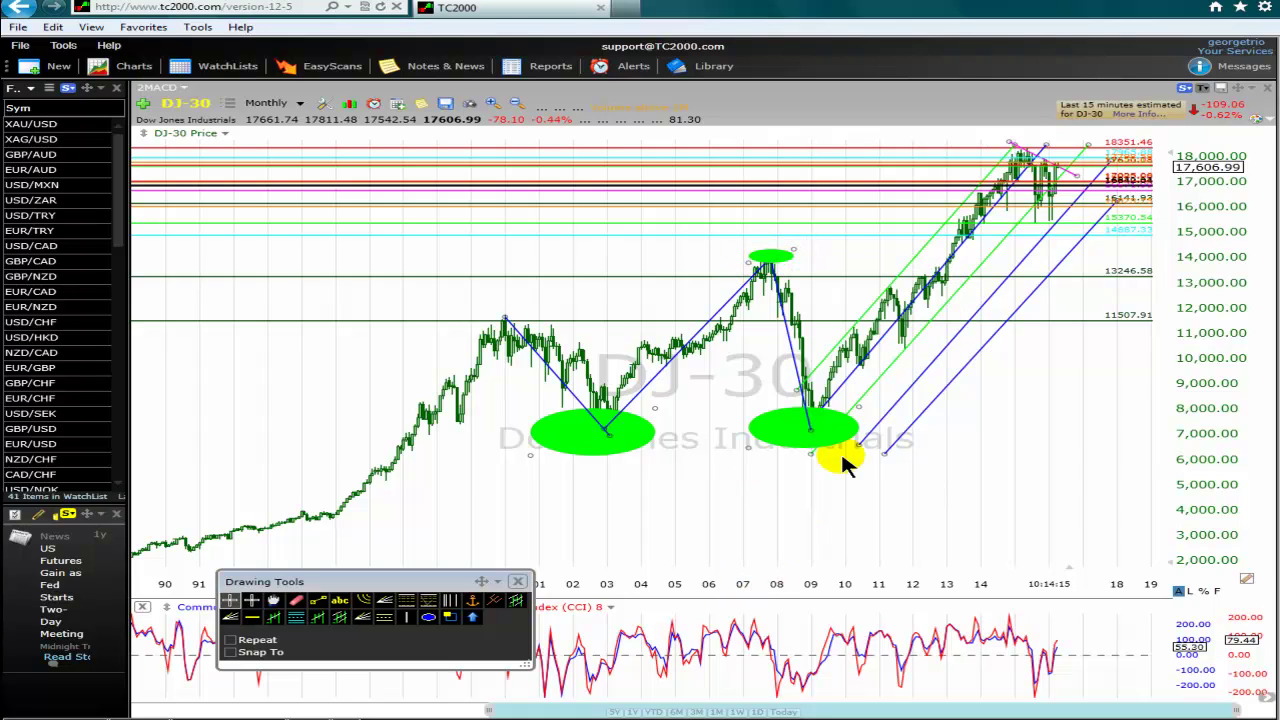
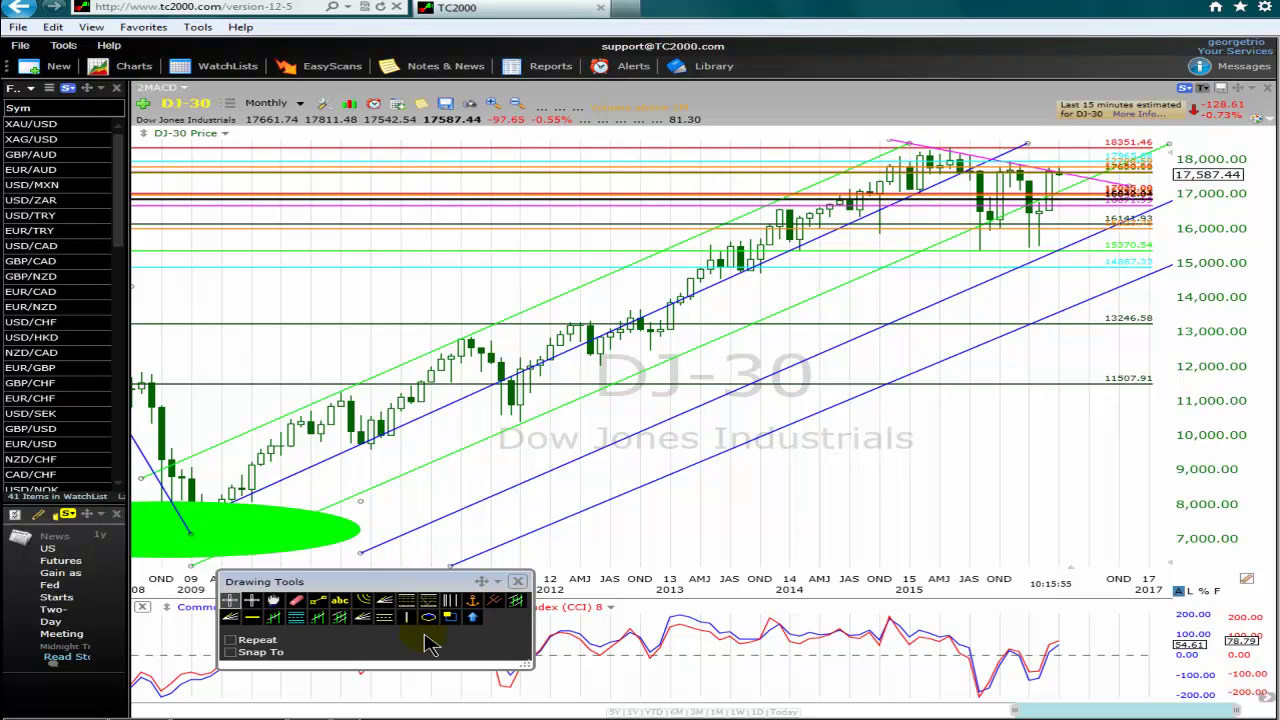
Step: Draw a steep falling trendline along the August 2015 drop, ending at the candle low near the 15370.54 level
click(317, 600)
drag(1023, 294, 950, 166)
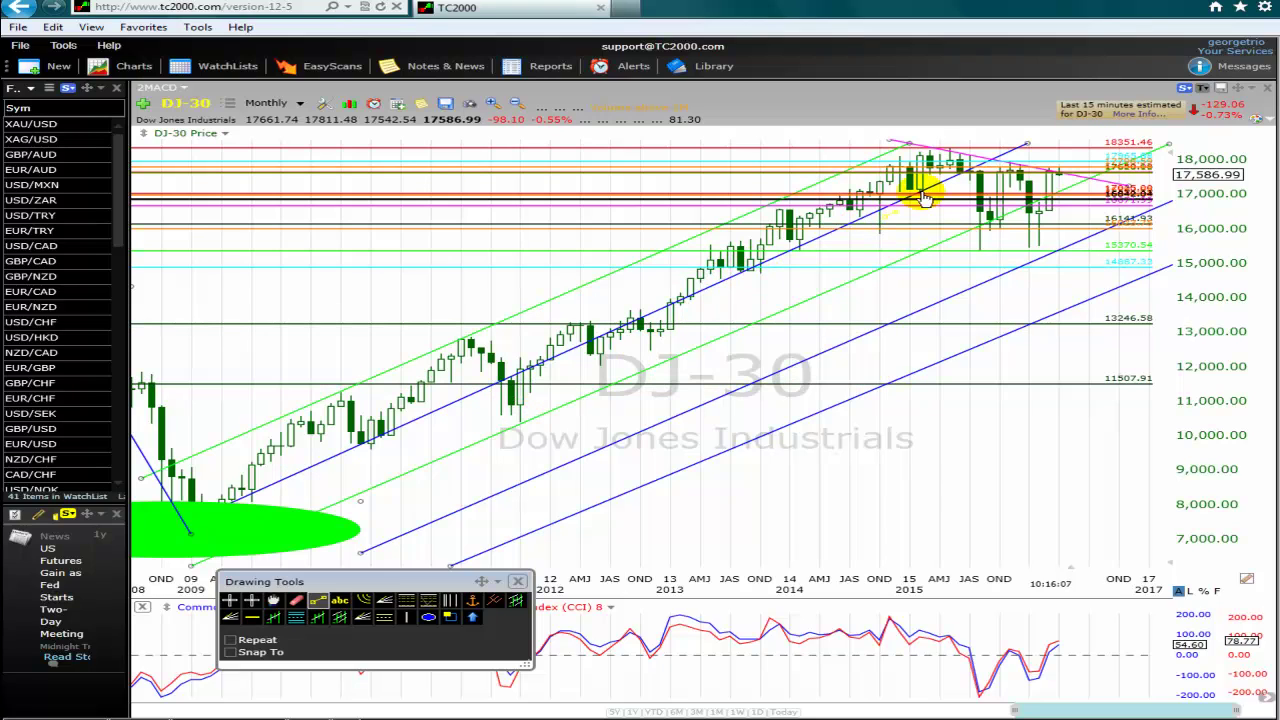
mouse_move(962, 175)
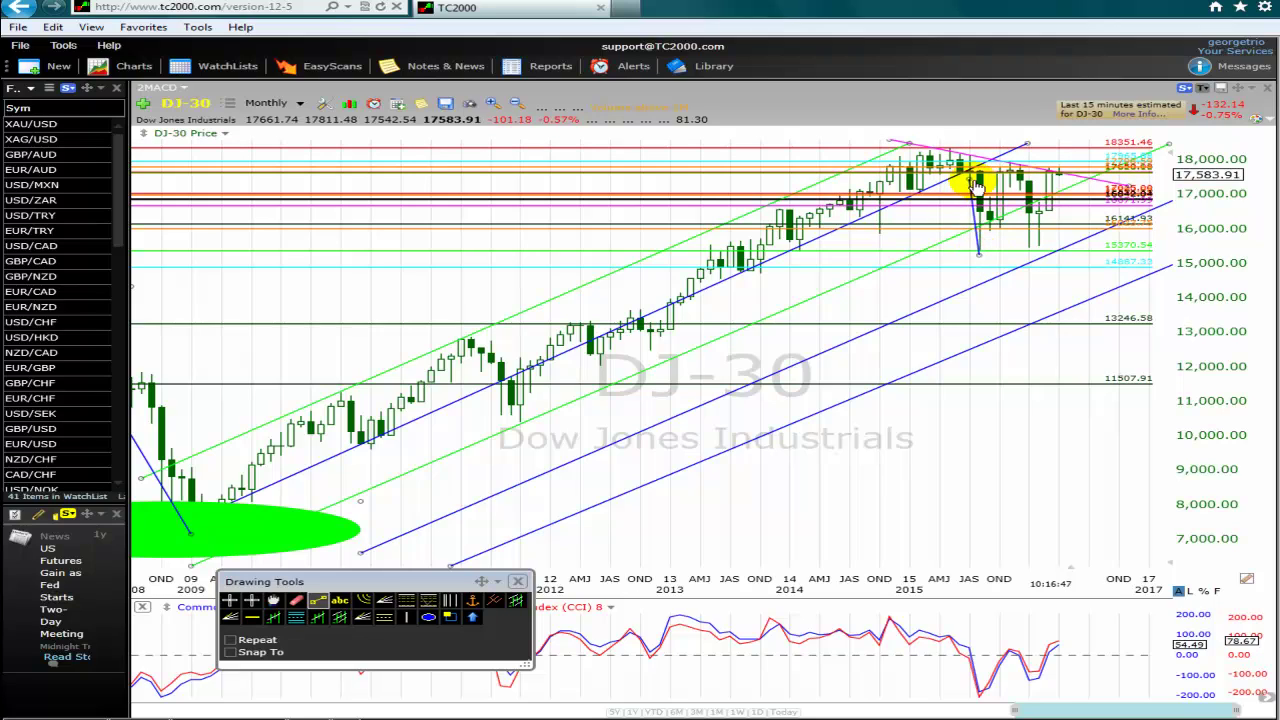
drag(977, 212, 978, 252)
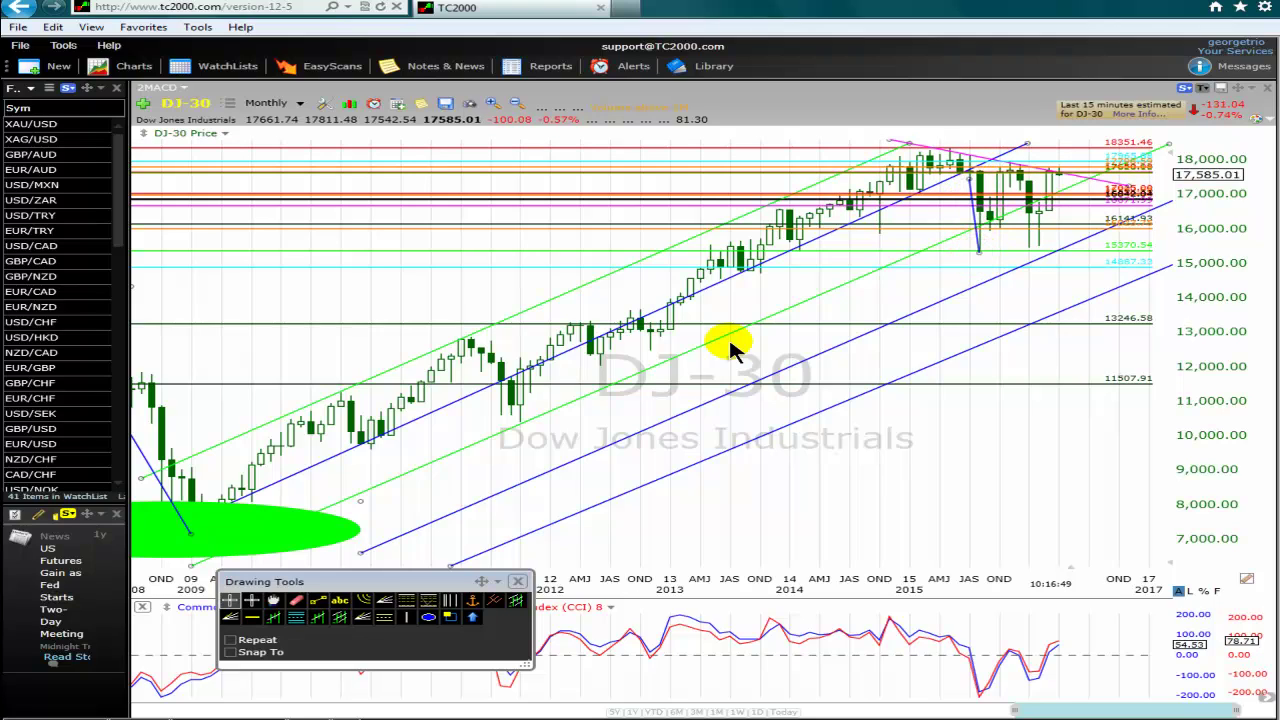
Step: Complete the W with trendlines from the August 2015 low to the late-2015 high, down to the early-2016 low and up to the latest candle
click(318, 600)
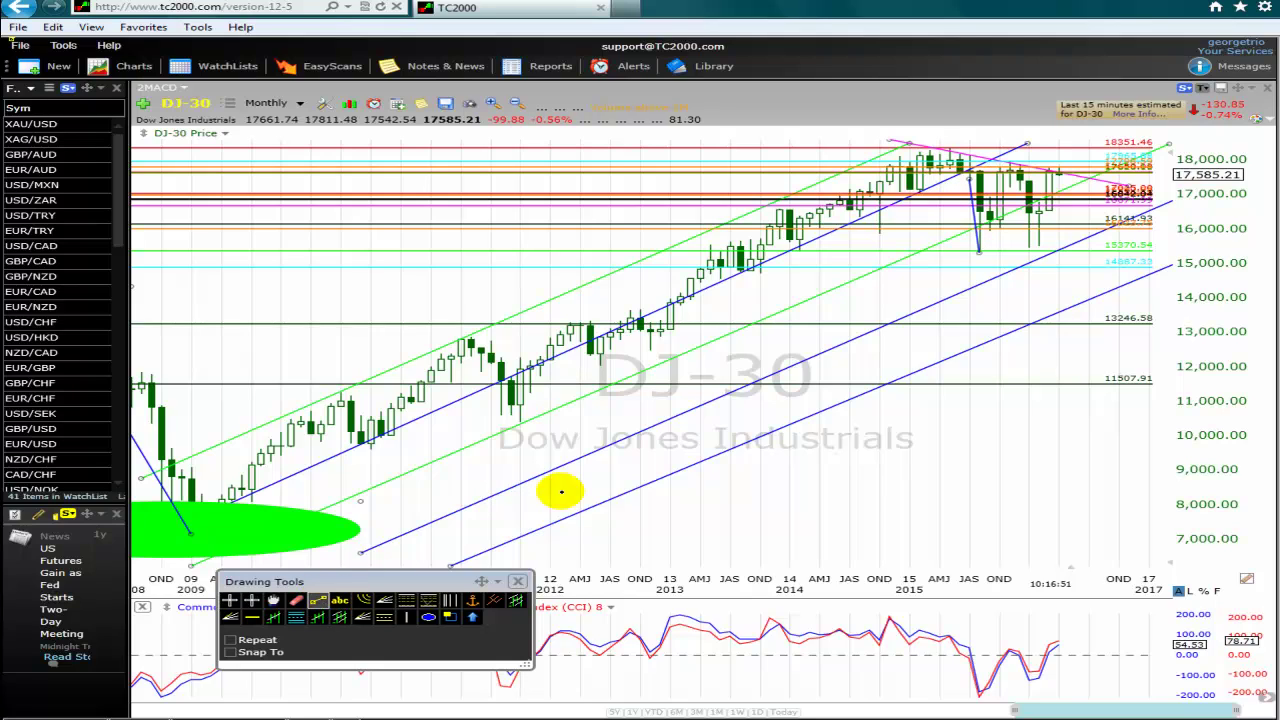
drag(979, 254, 1018, 164)
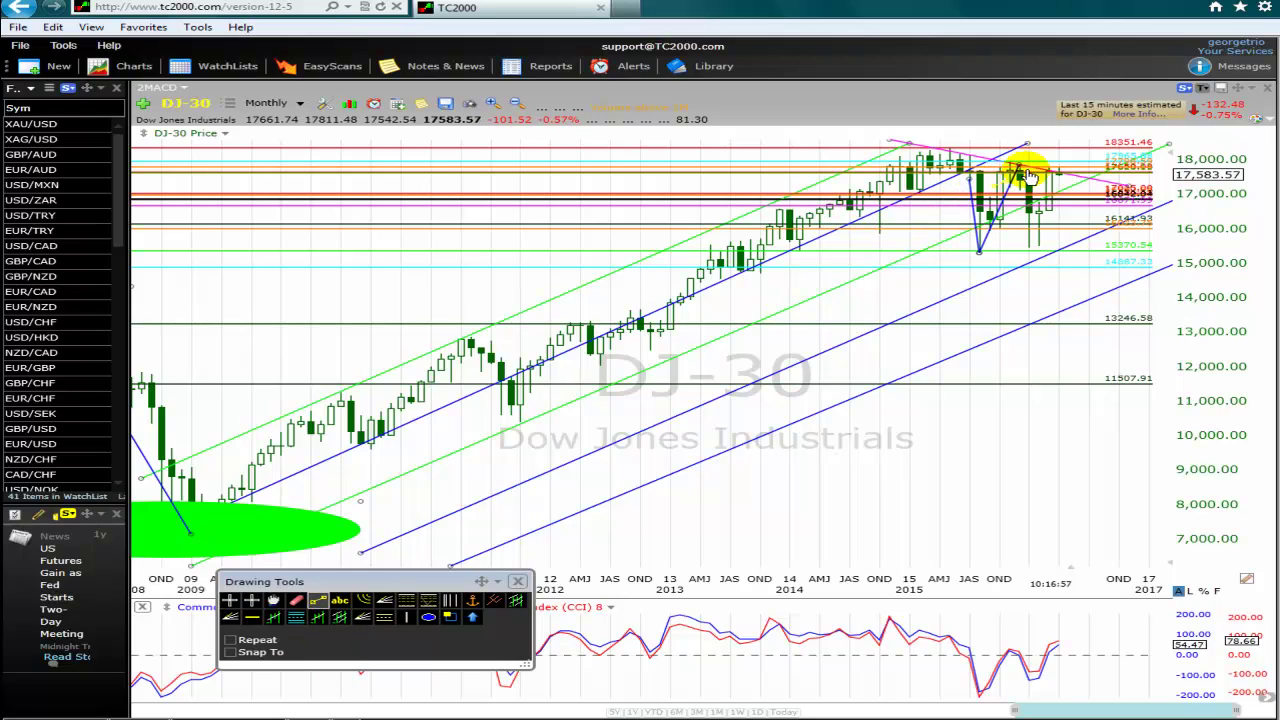
drag(1037, 254, 1037, 250)
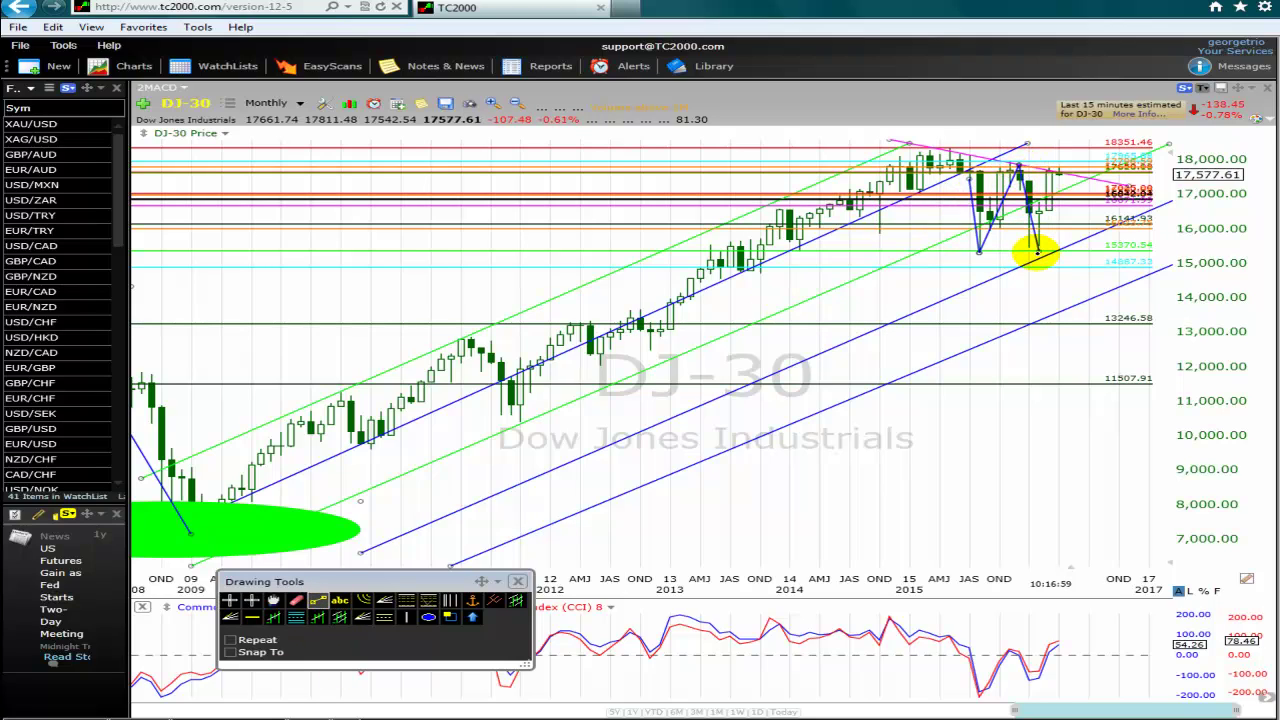
click(318, 601)
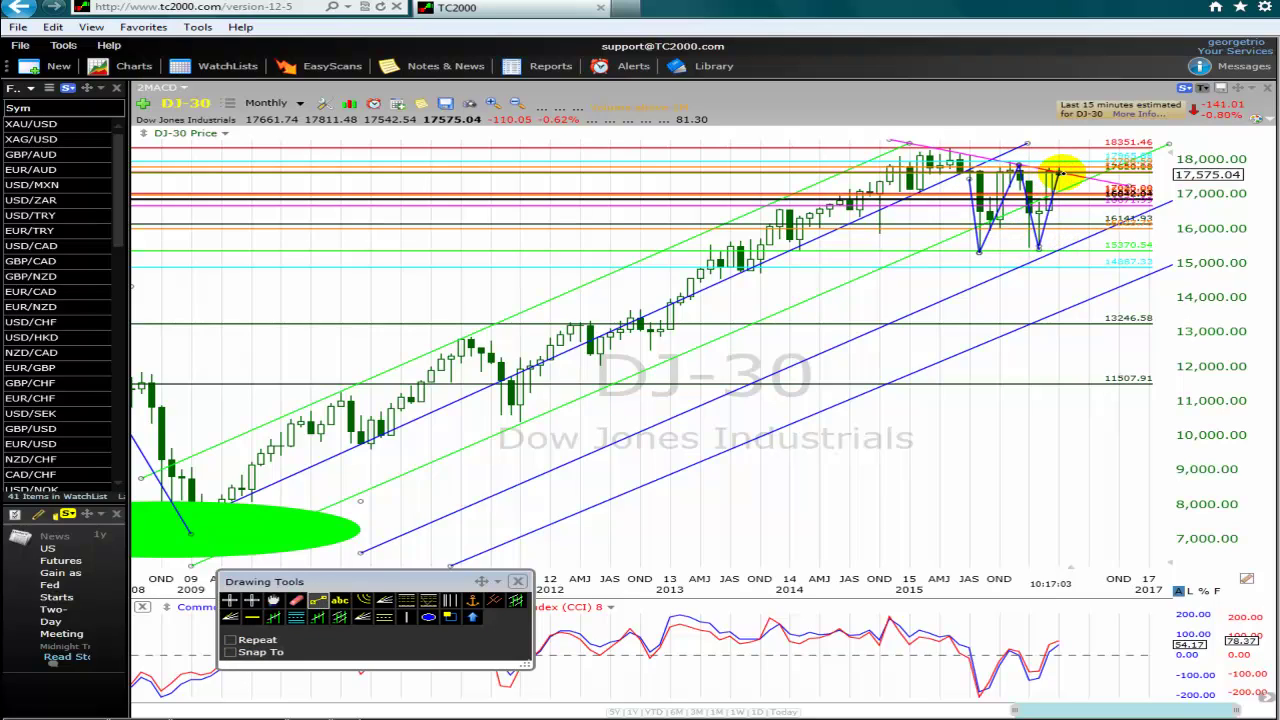
click(230, 599)
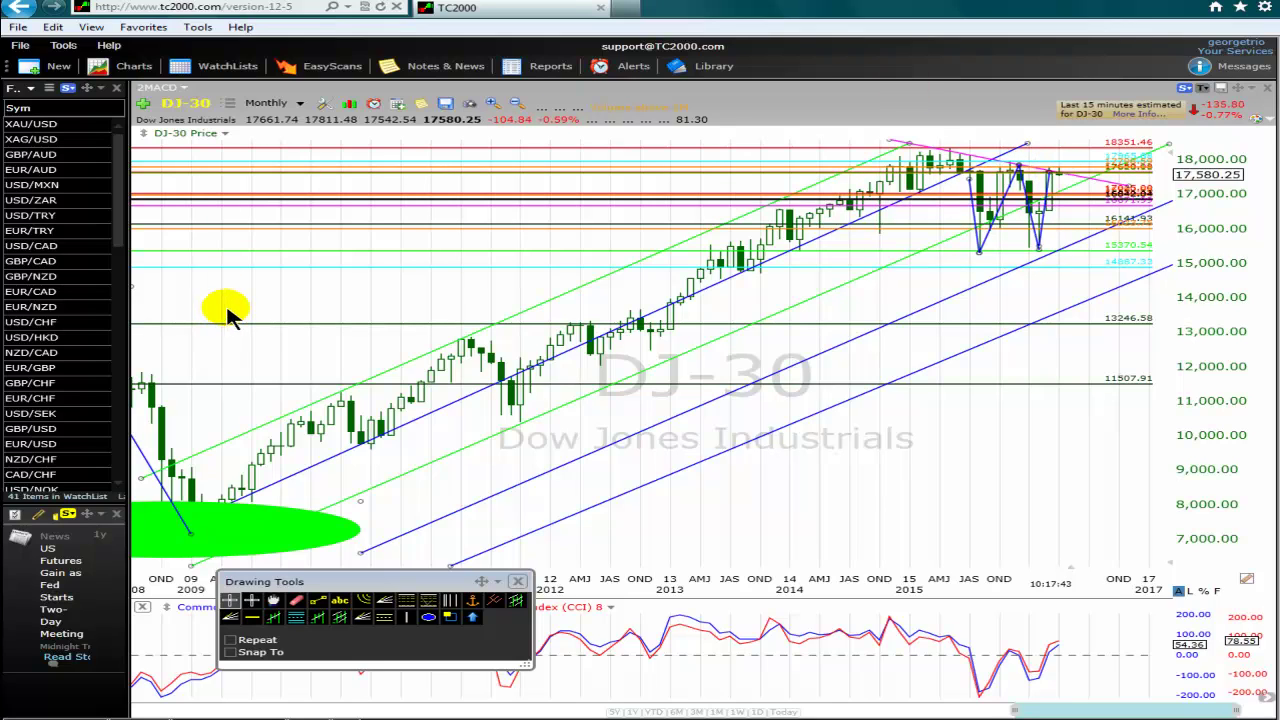
Step: Set the DJ-30 chart's time frame to Daily
scroll(240, 312, down, 2)
scroll(253, 312, down, 5)
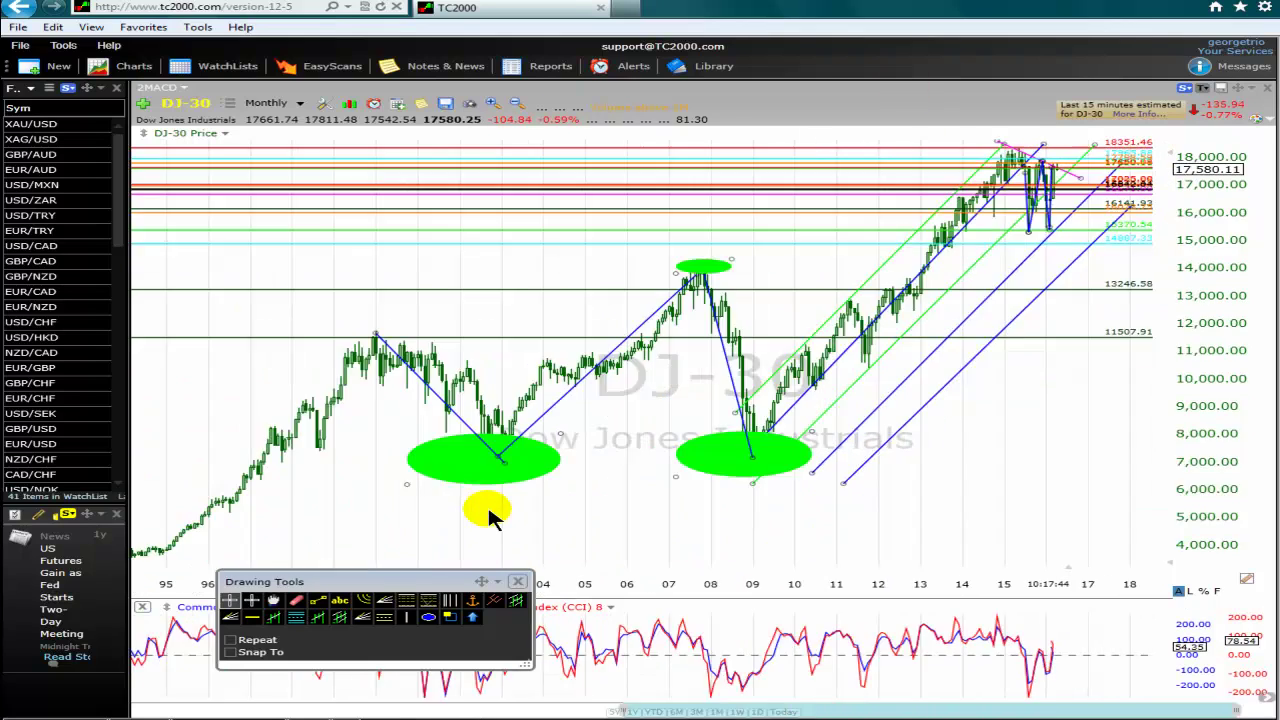
scroll(860, 270, down, 1)
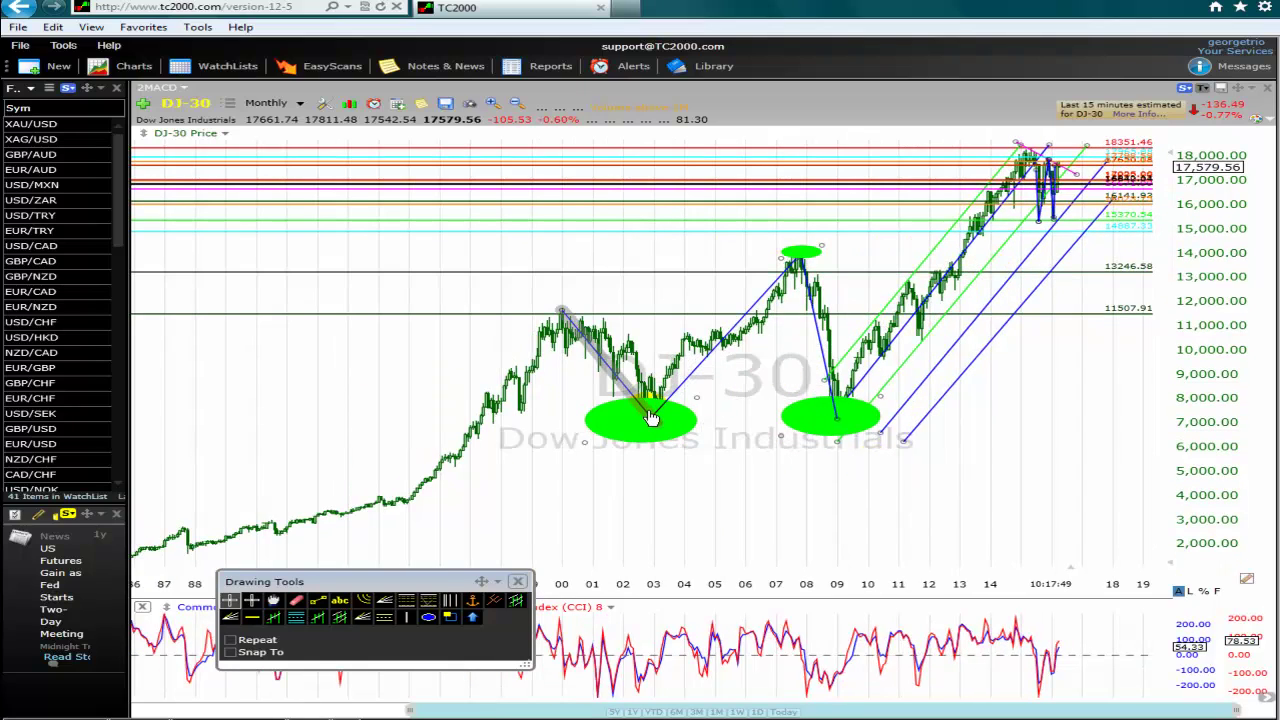
scroll(650, 417, up, 3)
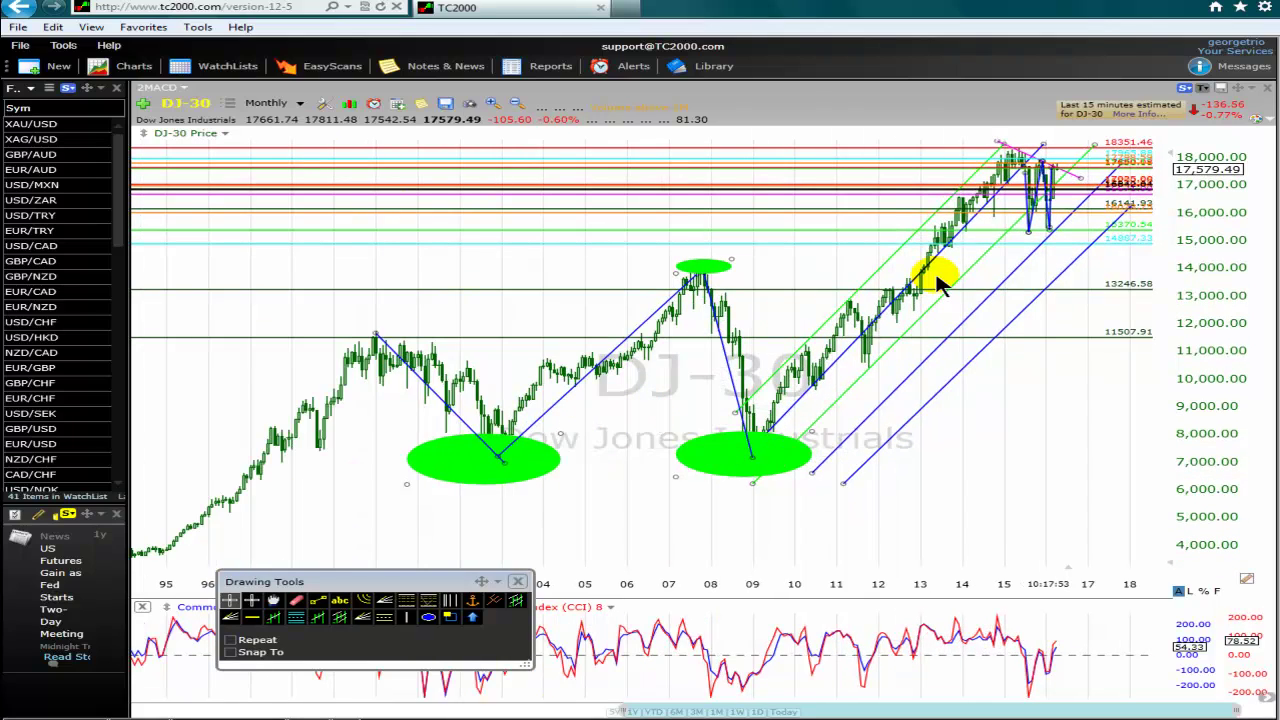
click(300, 104)
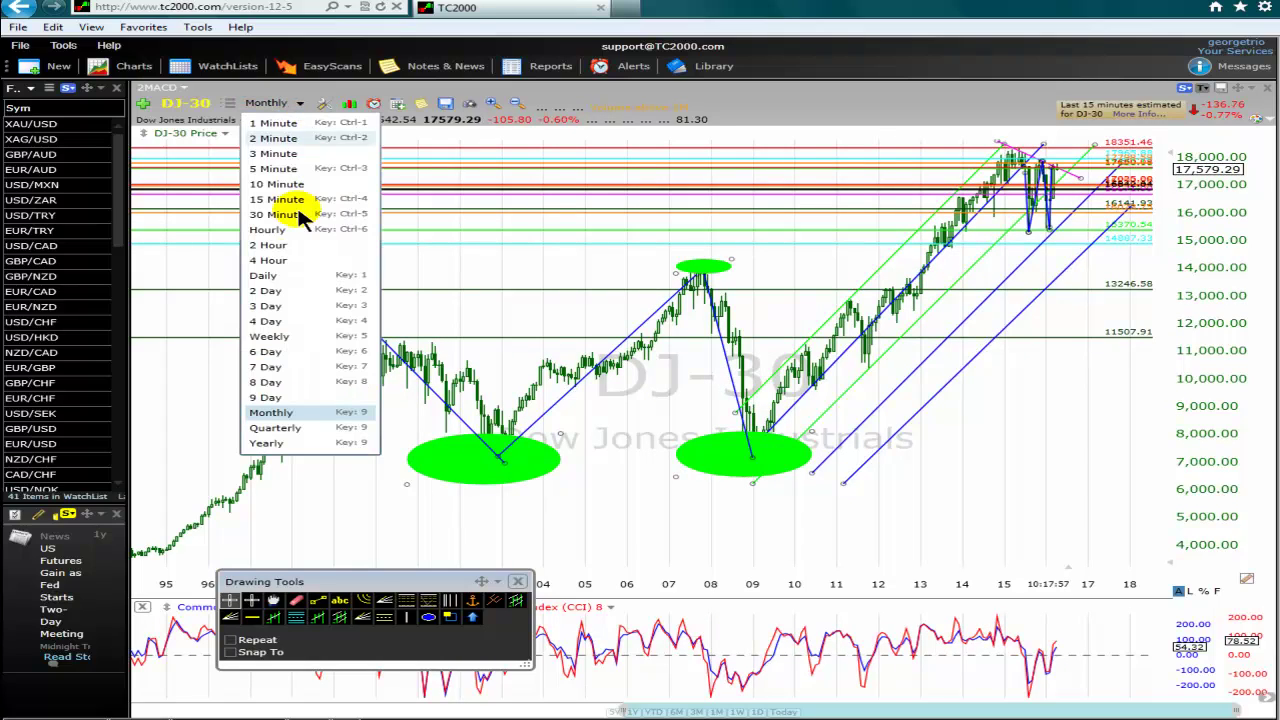
click(268, 277)
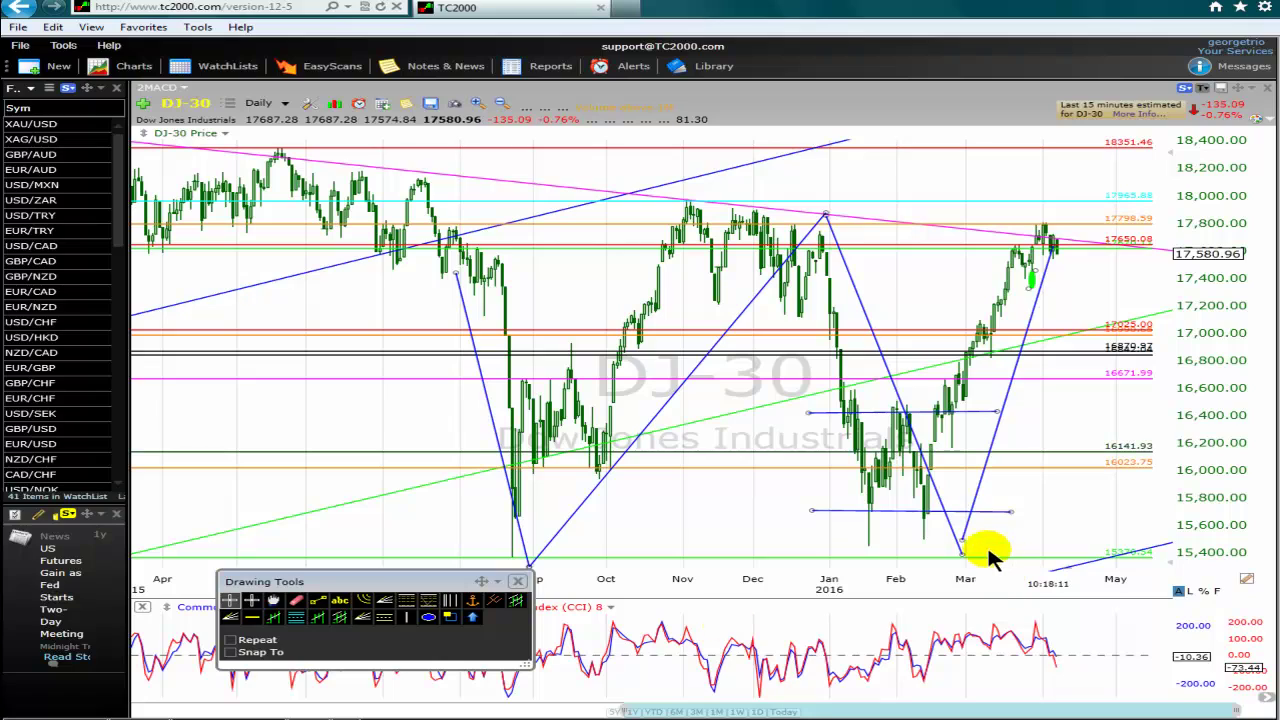
Step: Mark the late-August low, the late-September low and the mid-September high between them with ellipses
click(430, 618)
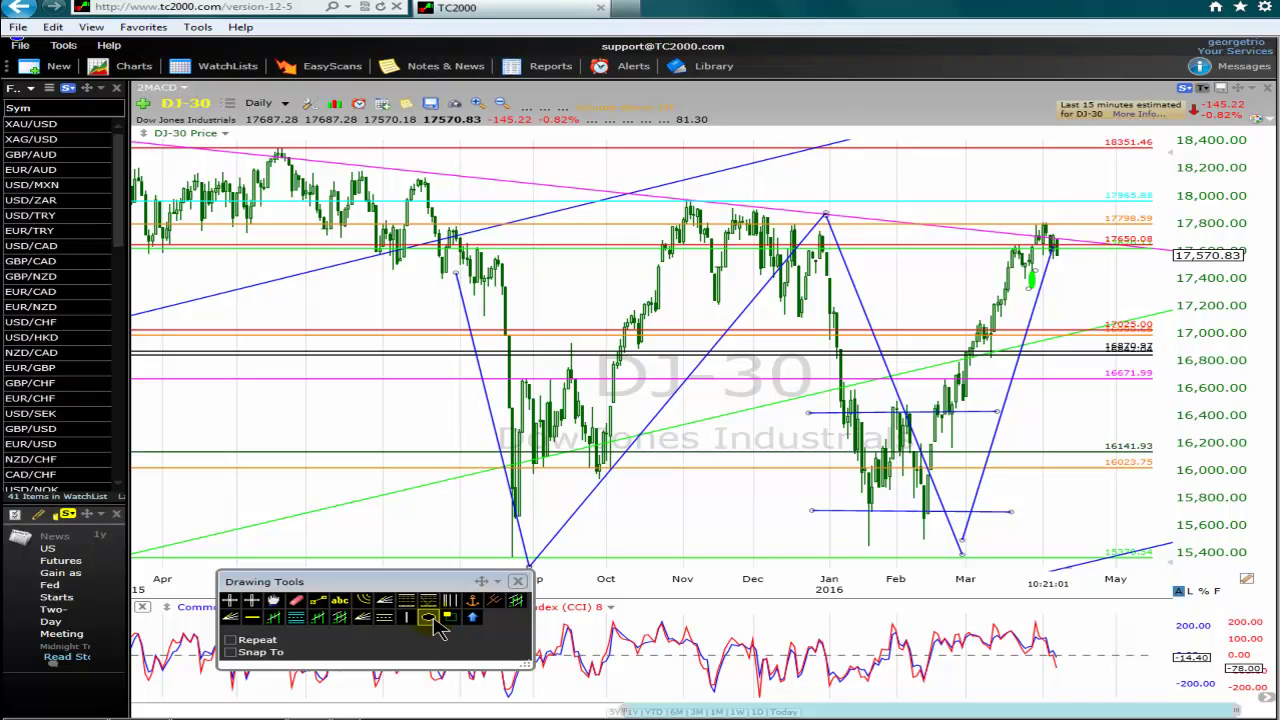
click(432, 619)
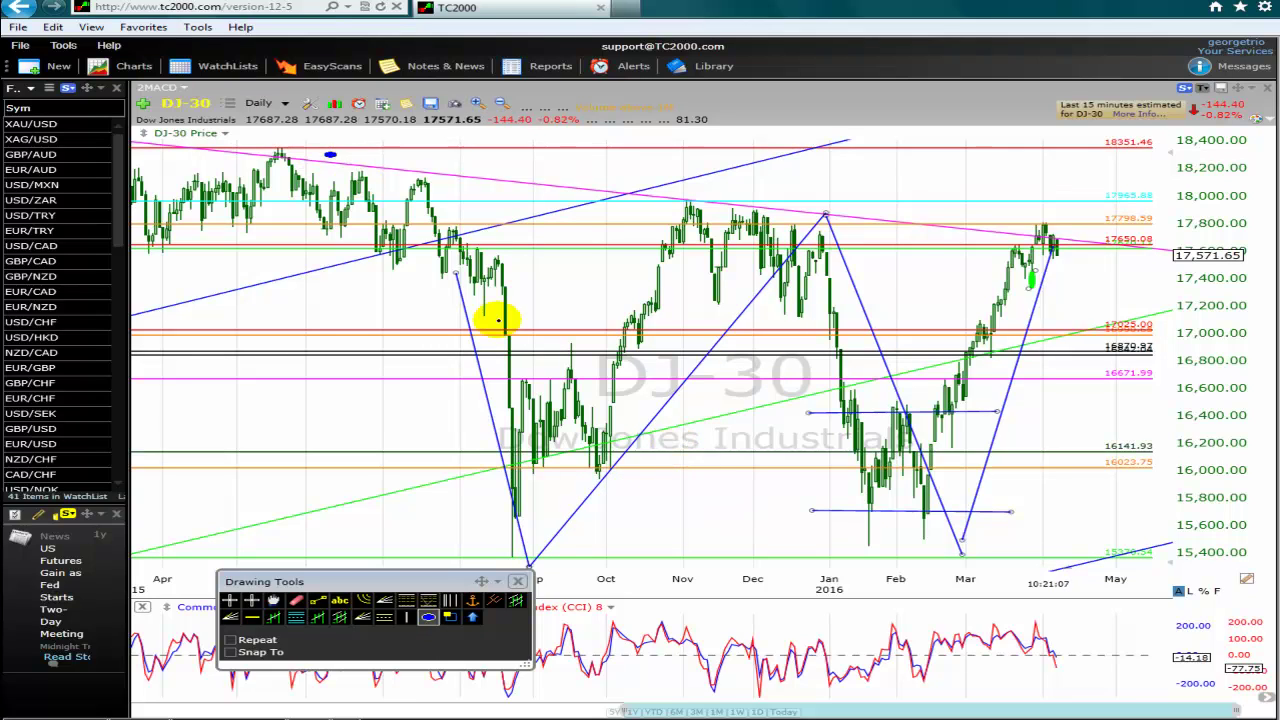
drag(542, 489, 481, 522)
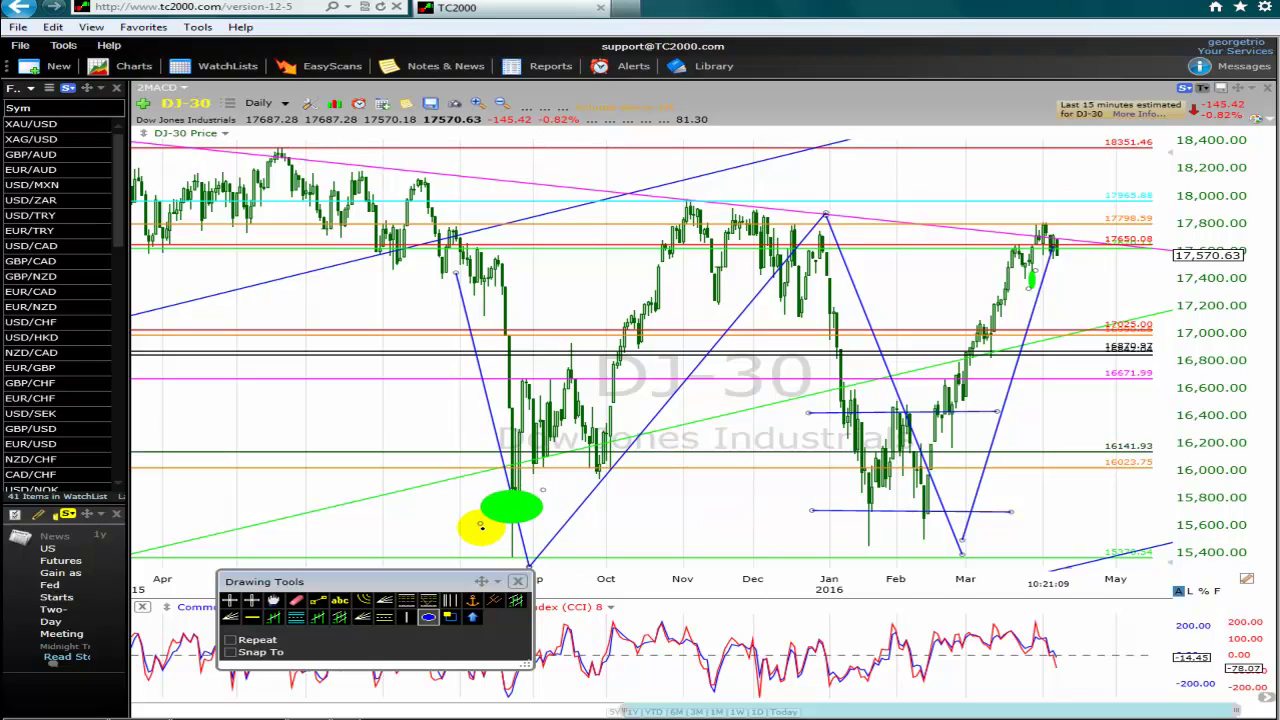
click(428, 618)
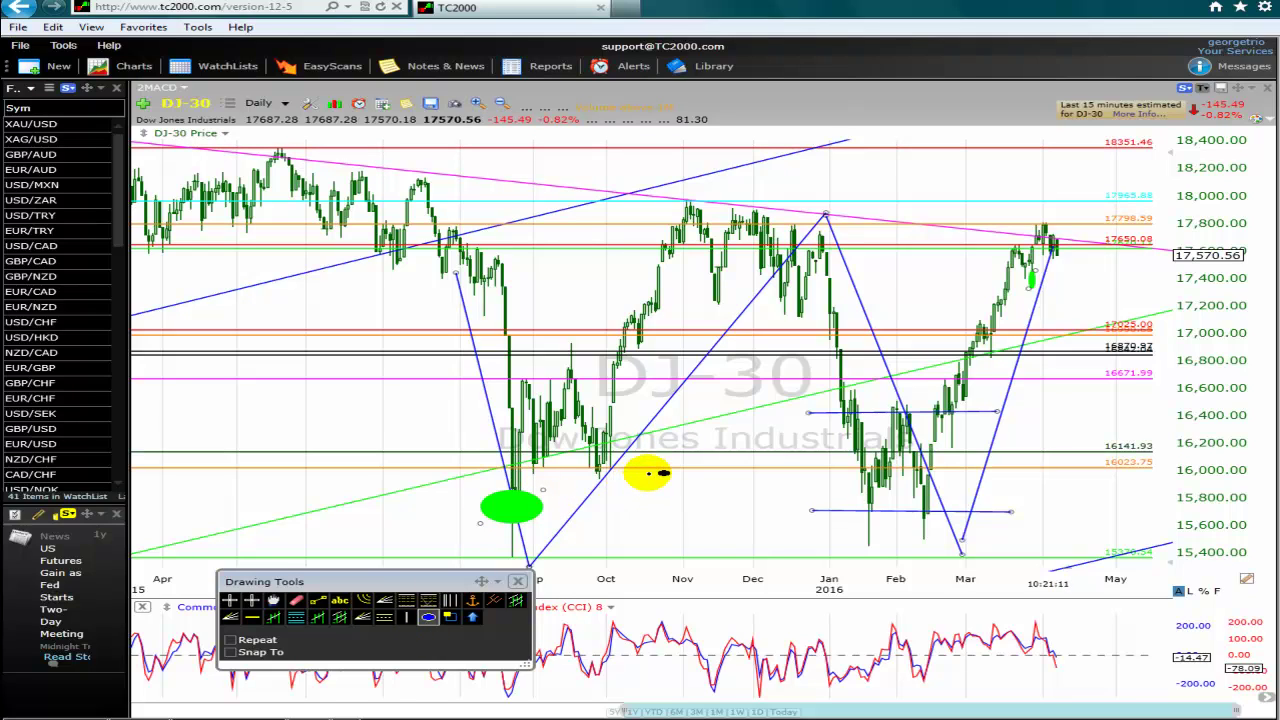
drag(651, 456, 585, 500)
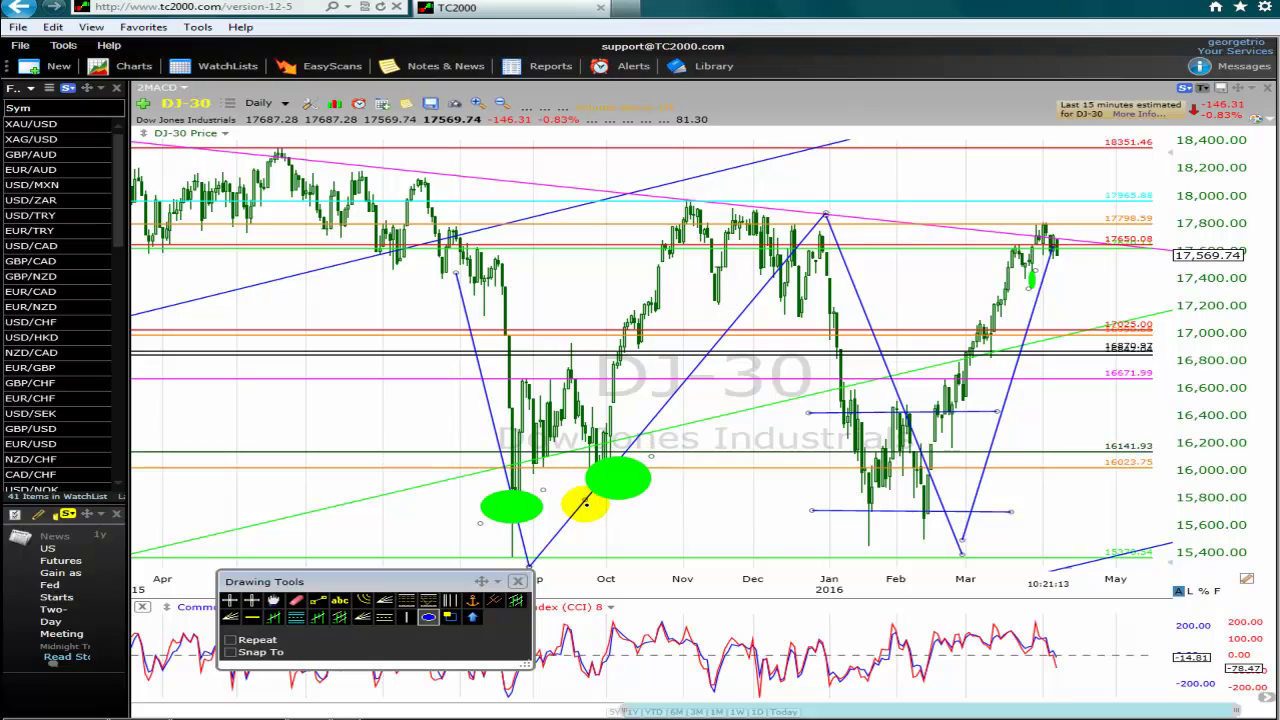
click(428, 618)
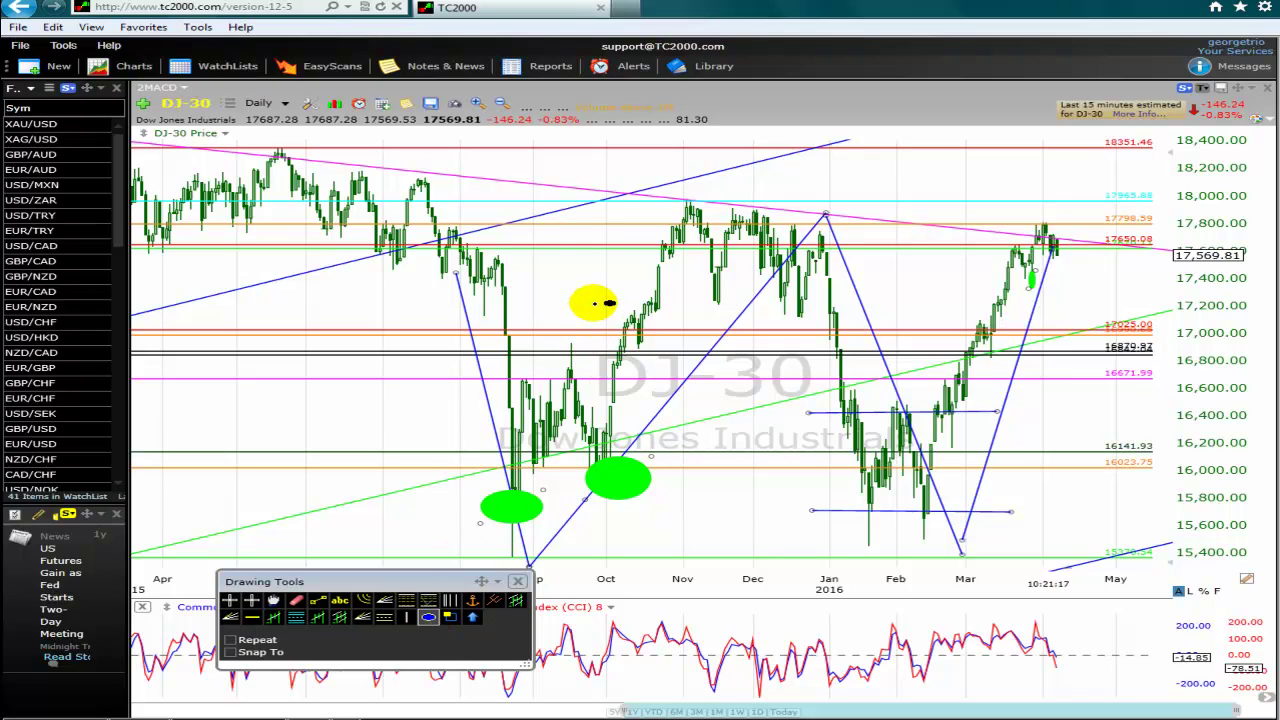
drag(558, 352, 595, 300)
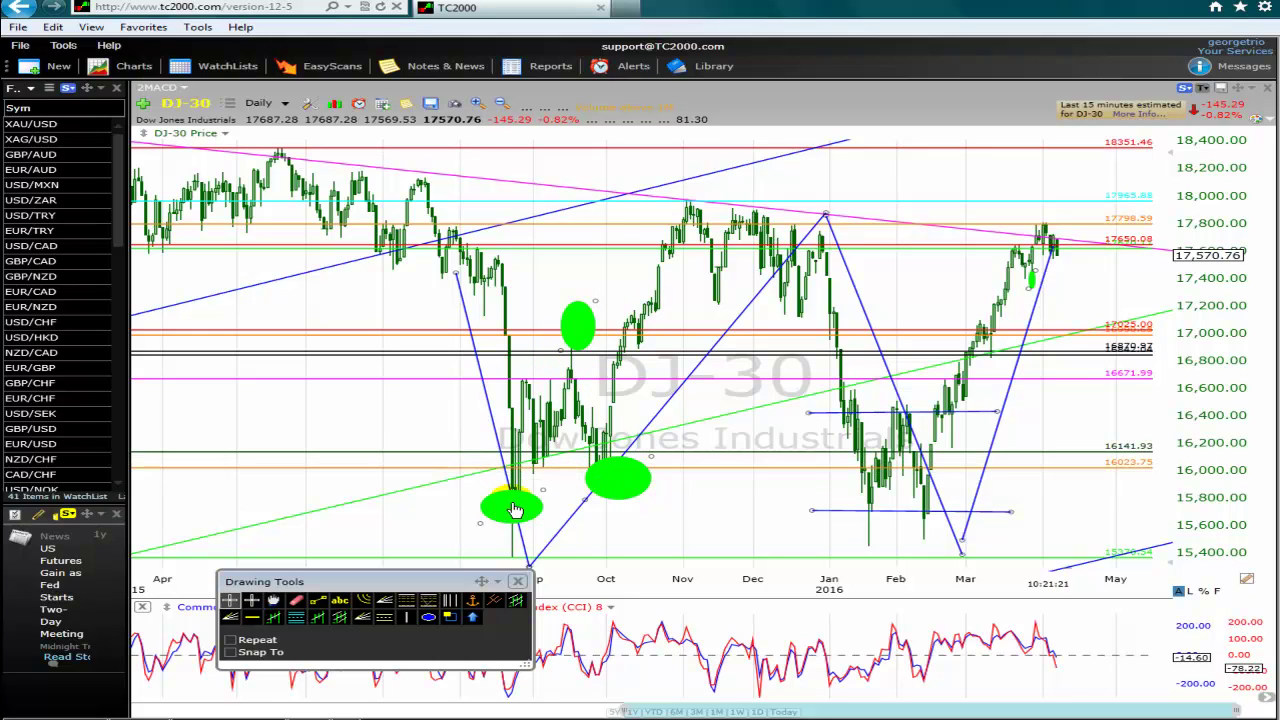
Step: Draw two roughly parallel rising trendlines on both sides of the rally from the late-September low to the early-November high
click(317, 600)
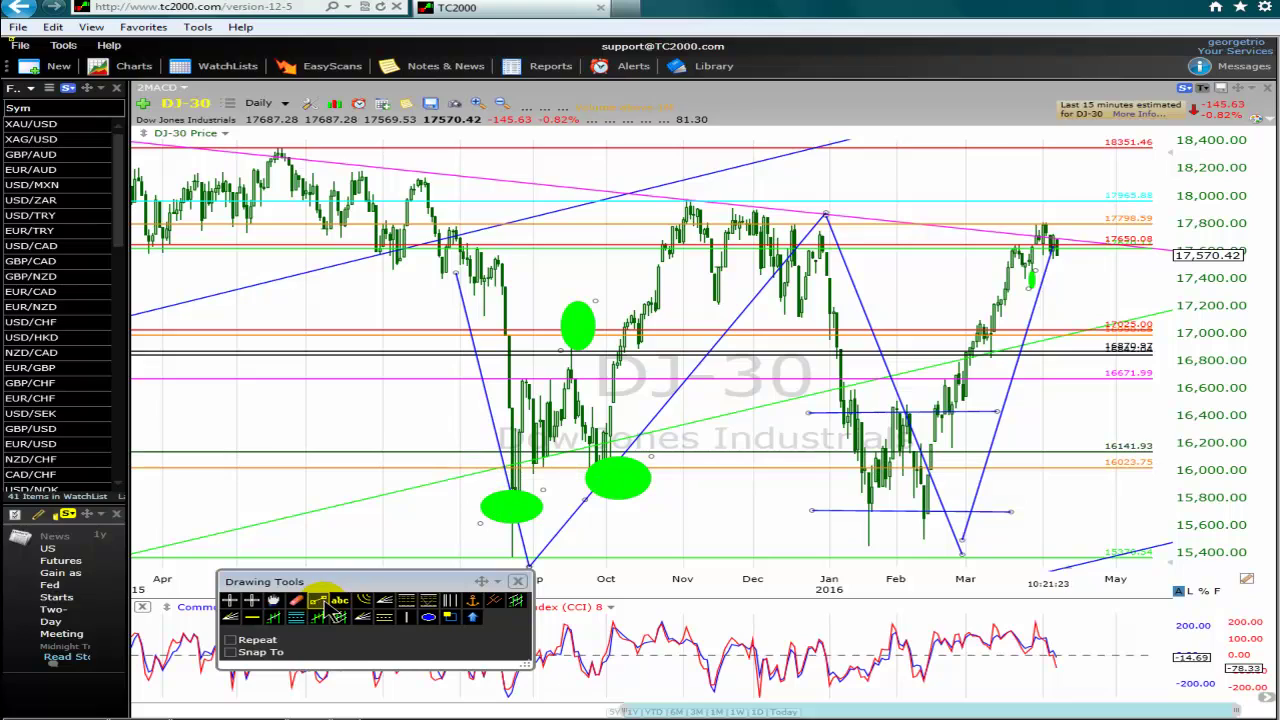
mouse_move(604, 468)
mouse_down()
mouse_move(749, 177)
mouse_move(710, 189)
mouse_up()
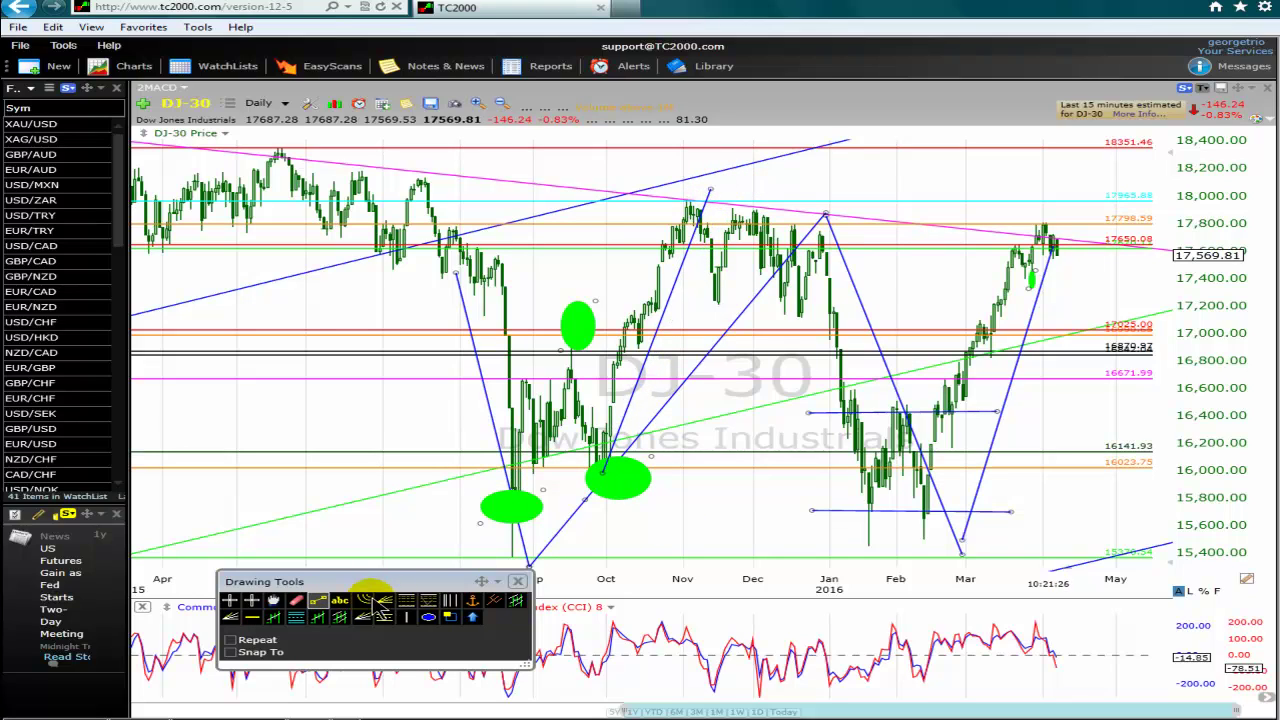
click(317, 600)
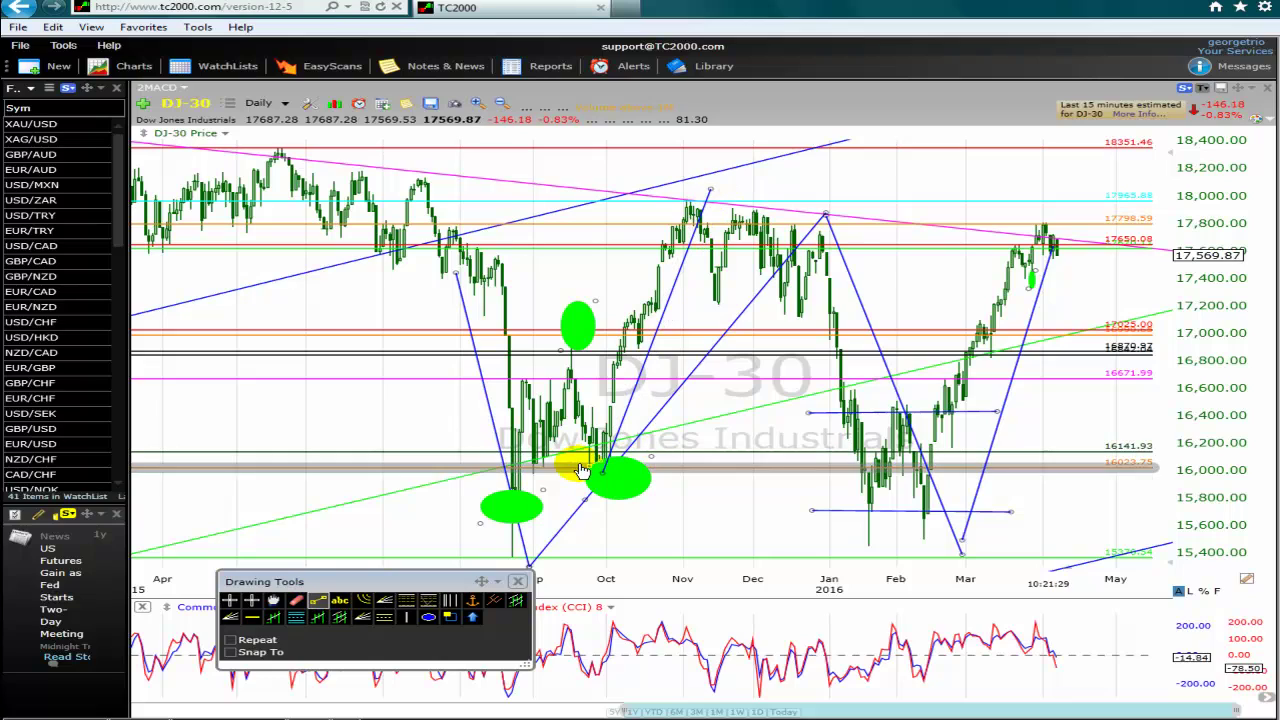
drag(580, 457, 679, 192)
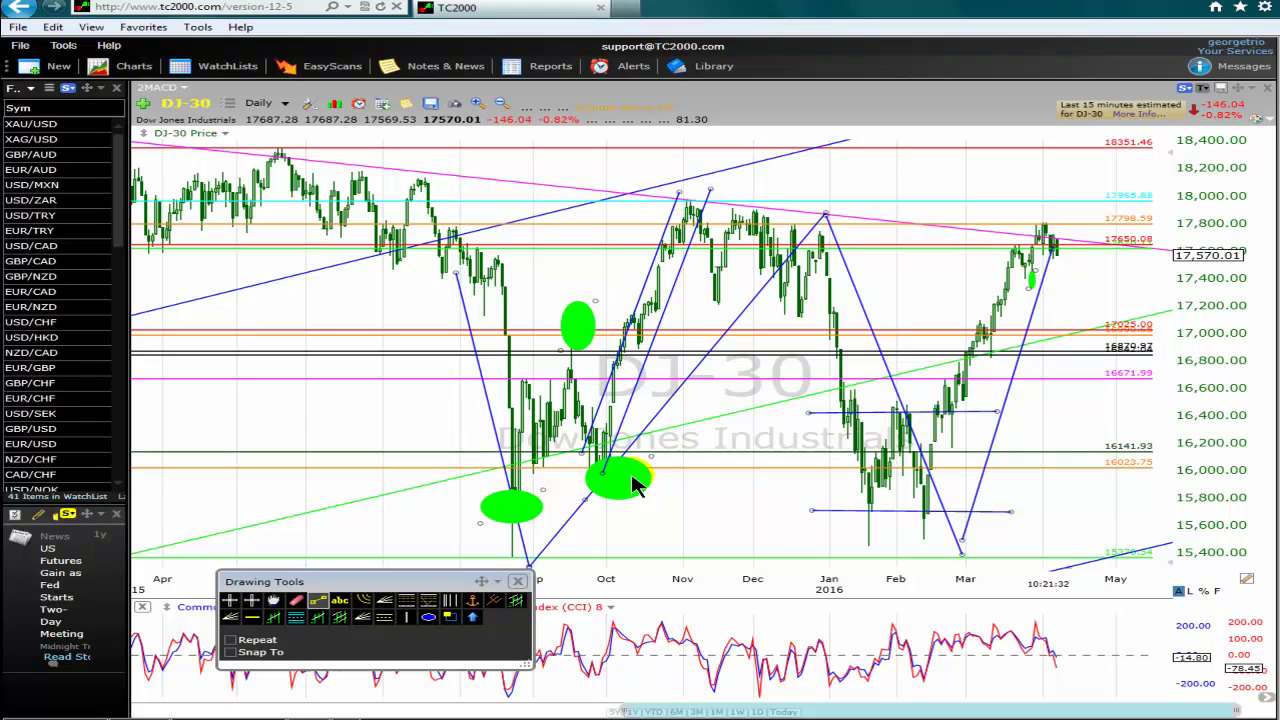
click(632, 483)
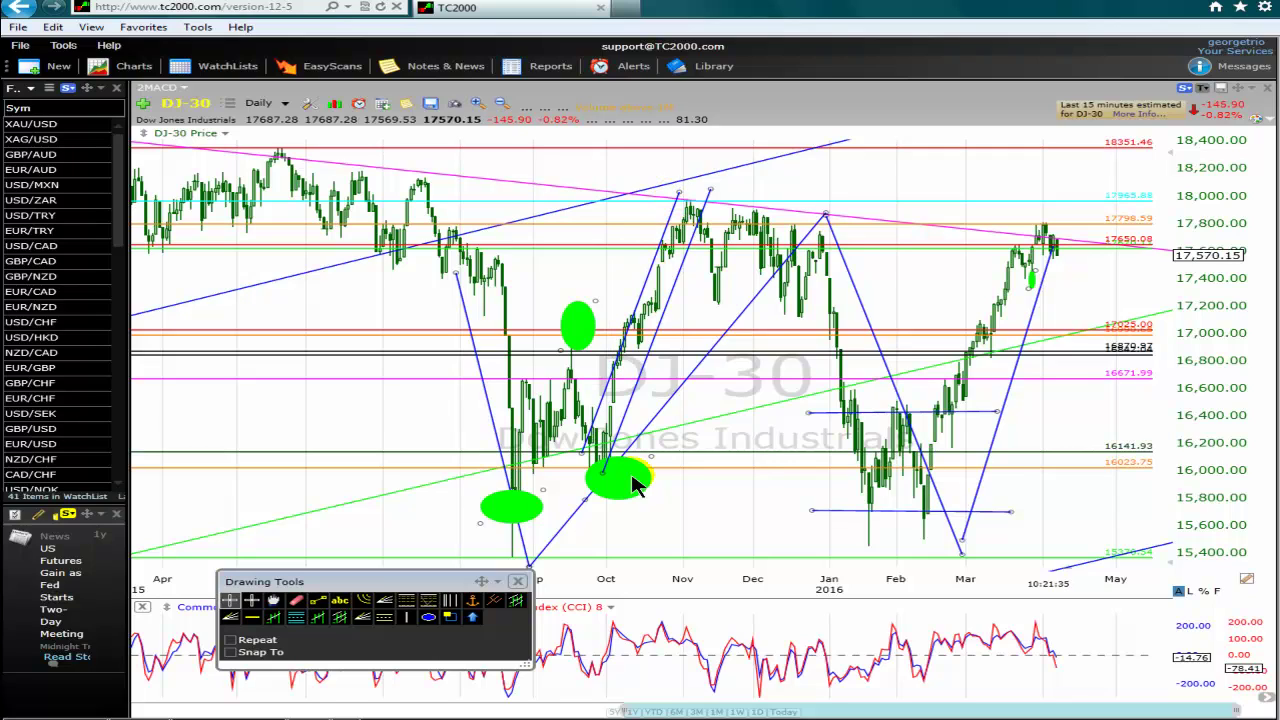
Step: Draw a W of trendlines from the early-November high to the mid-November low, early-December high, mid-December low and following high
click(318, 600)
click(737, 205)
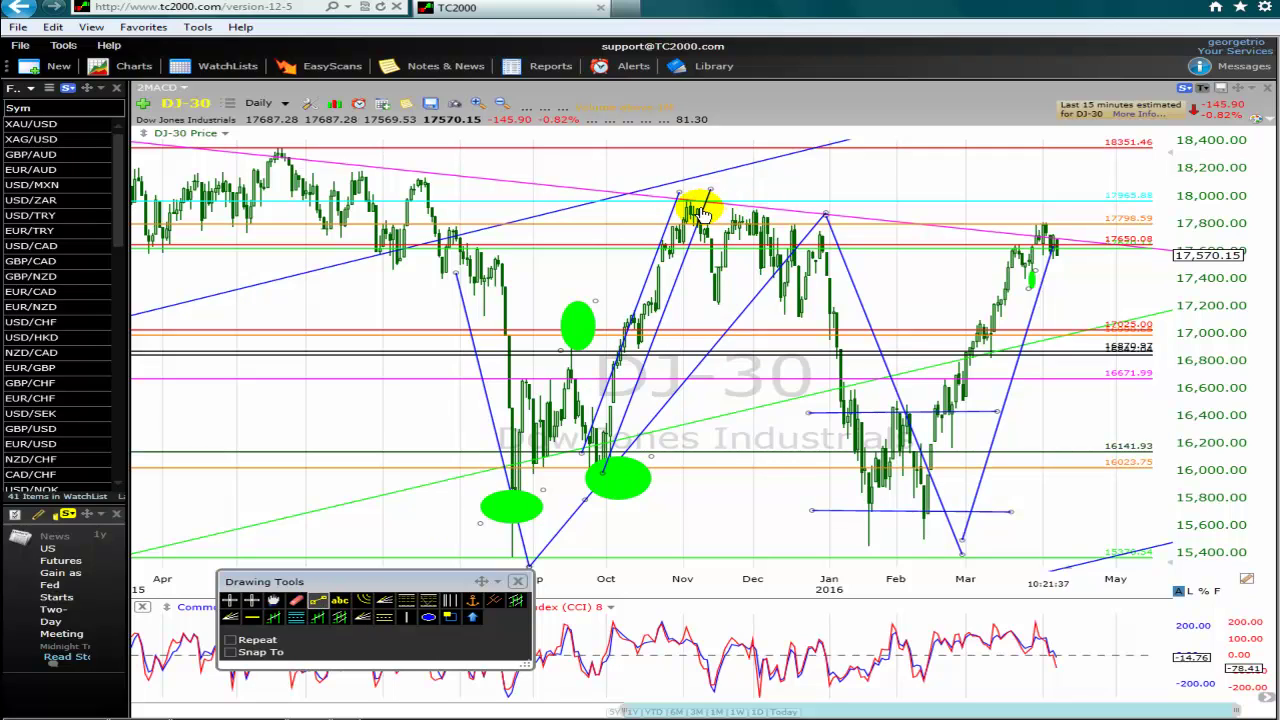
drag(699, 212, 714, 302)
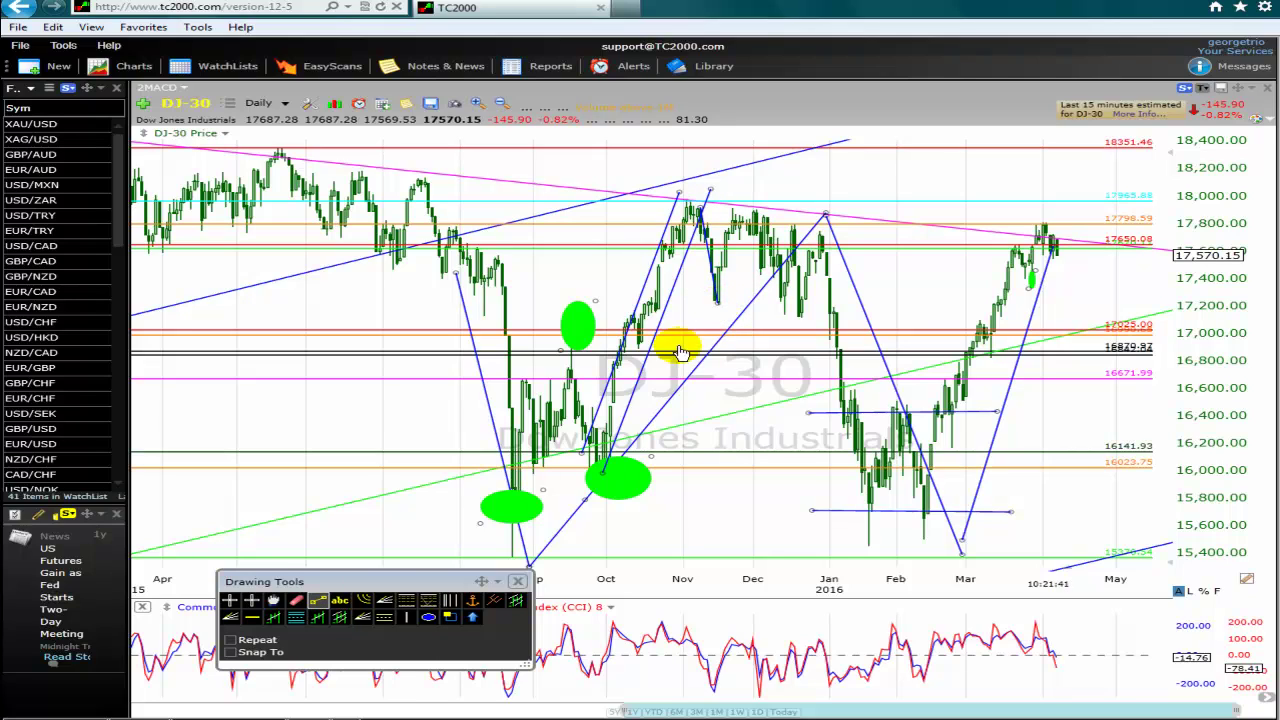
click(318, 600)
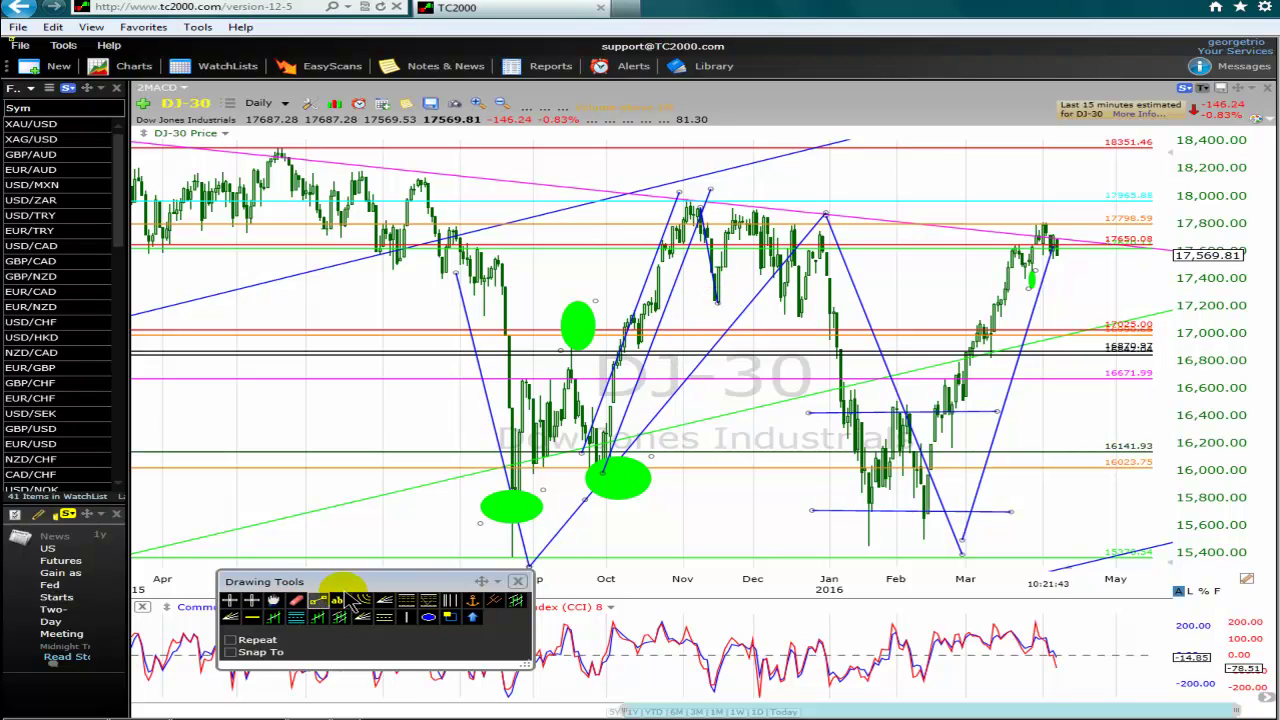
drag(714, 305, 751, 211)
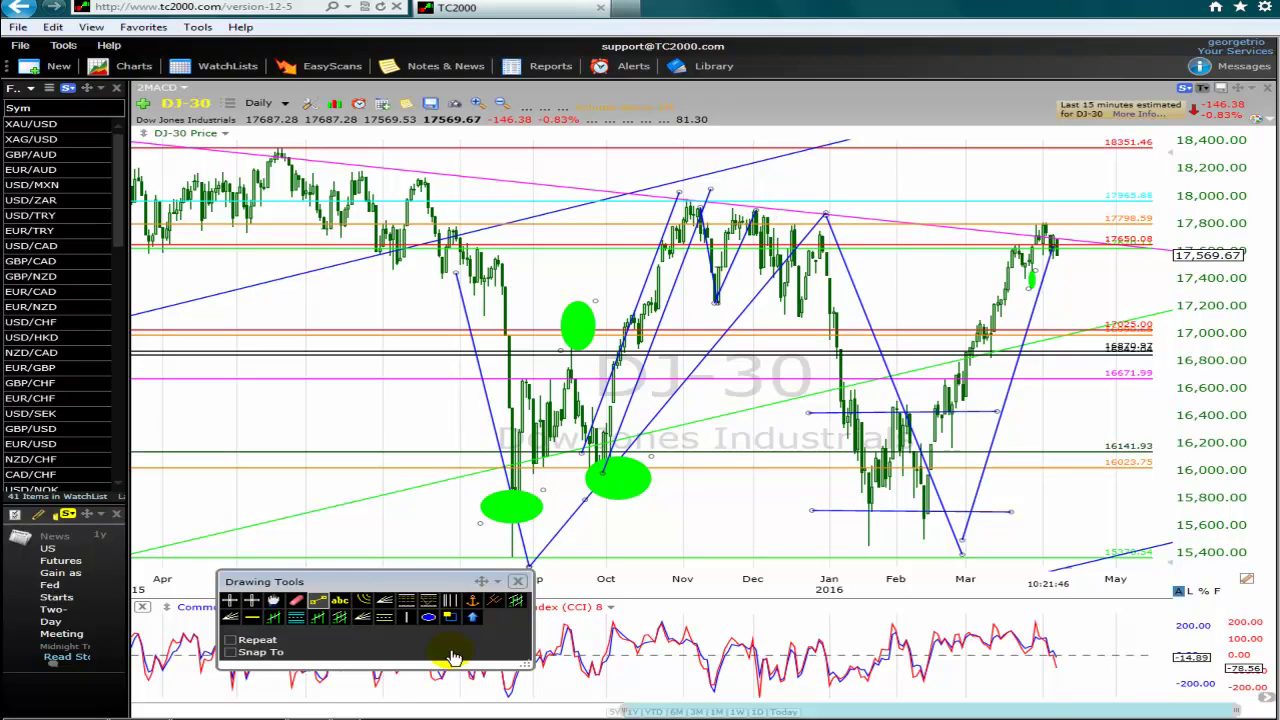
click(318, 600)
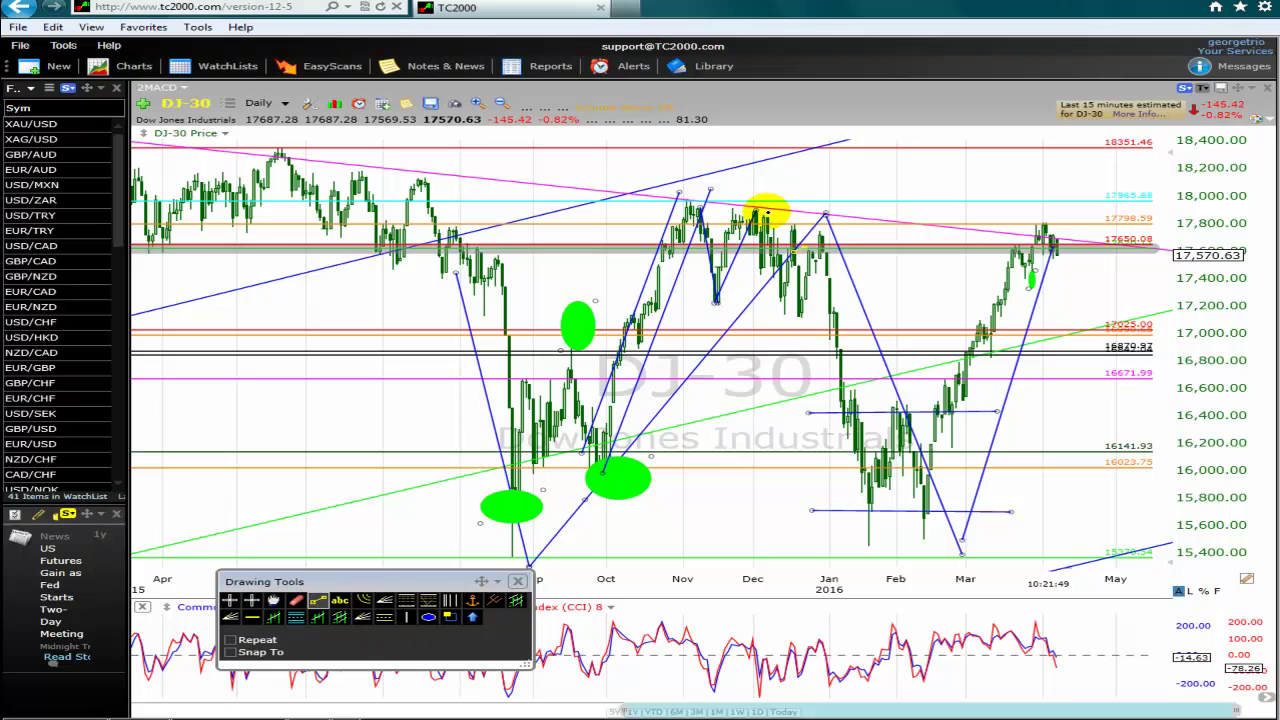
mouse_move(778, 258)
mouse_down()
mouse_move(771, 298)
mouse_move(783, 313)
mouse_move(809, 223)
mouse_move(795, 228)
mouse_up()
click(318, 600)
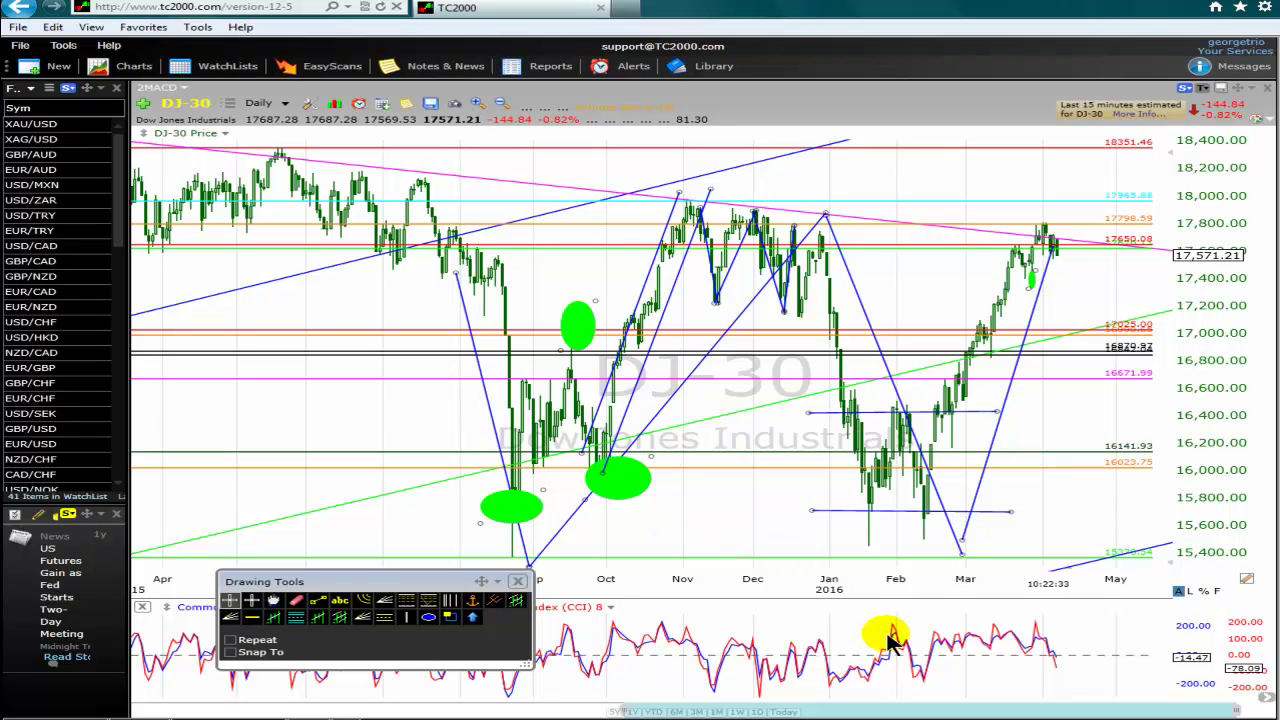
Step: Delete the two parallel rising trendlines along the rally from the late-September low to the early-November high
mouse_move(1060, 260)
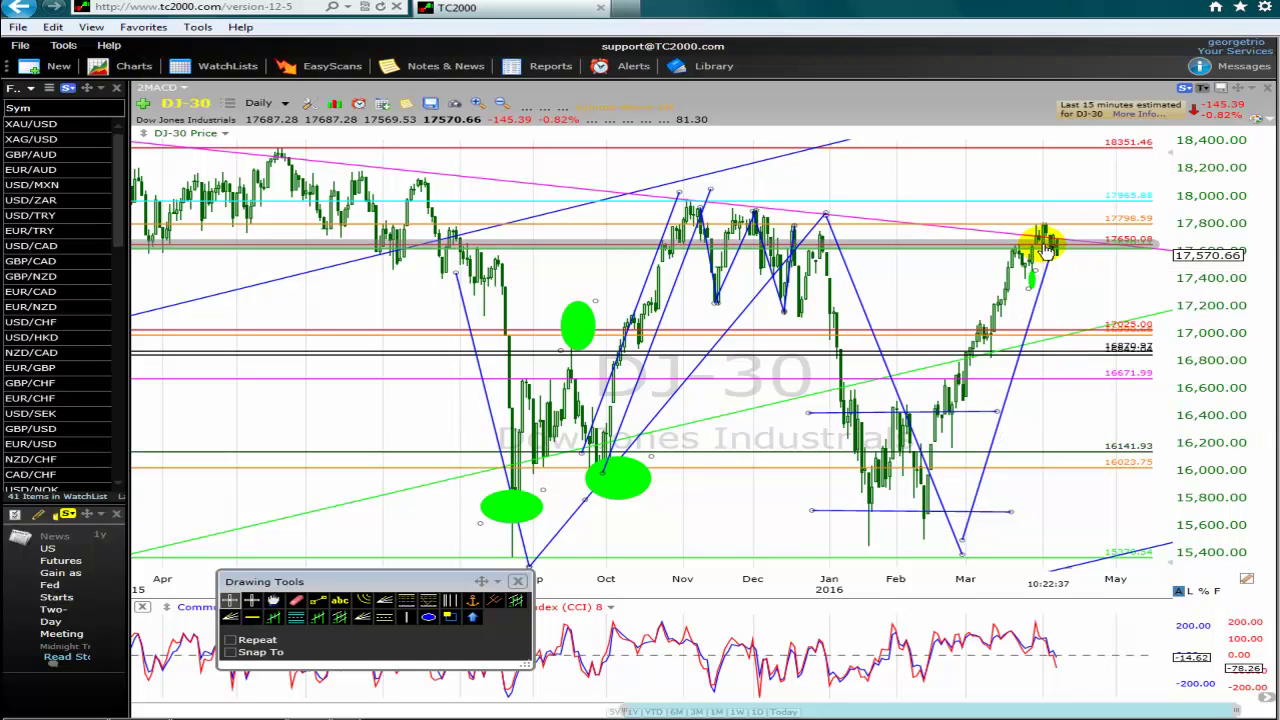
right_click(670, 308)
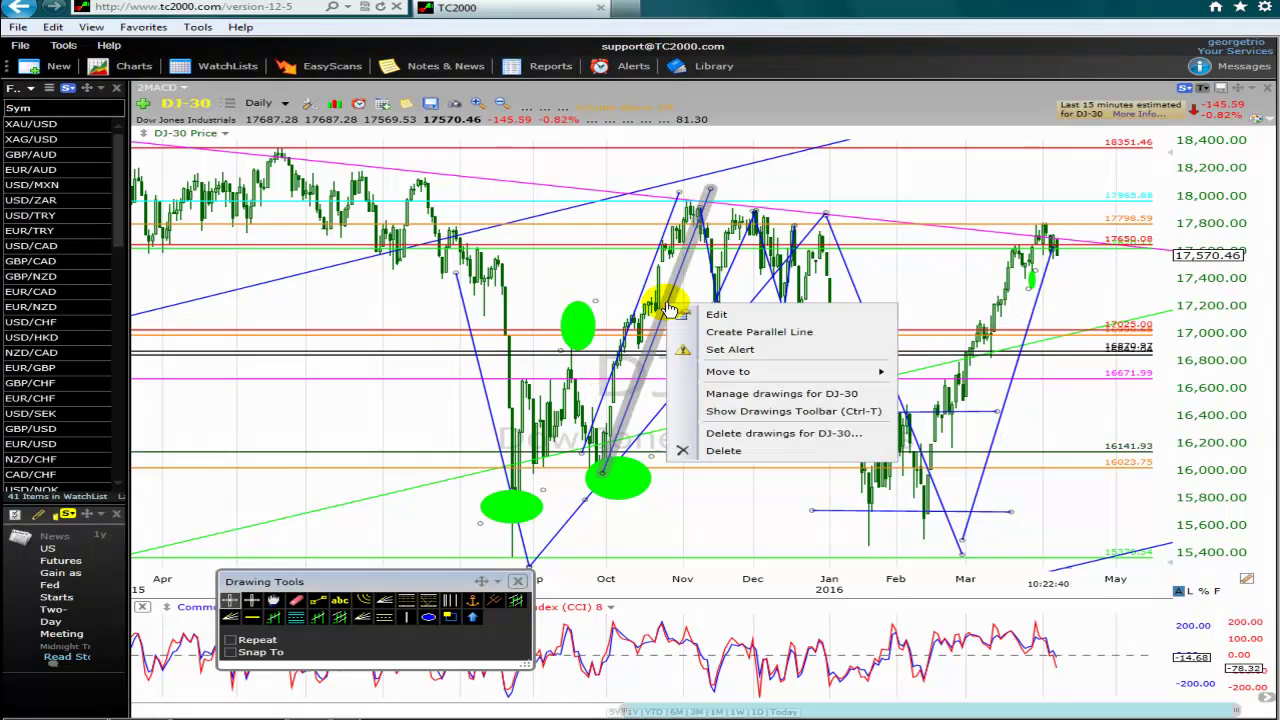
click(724, 452)
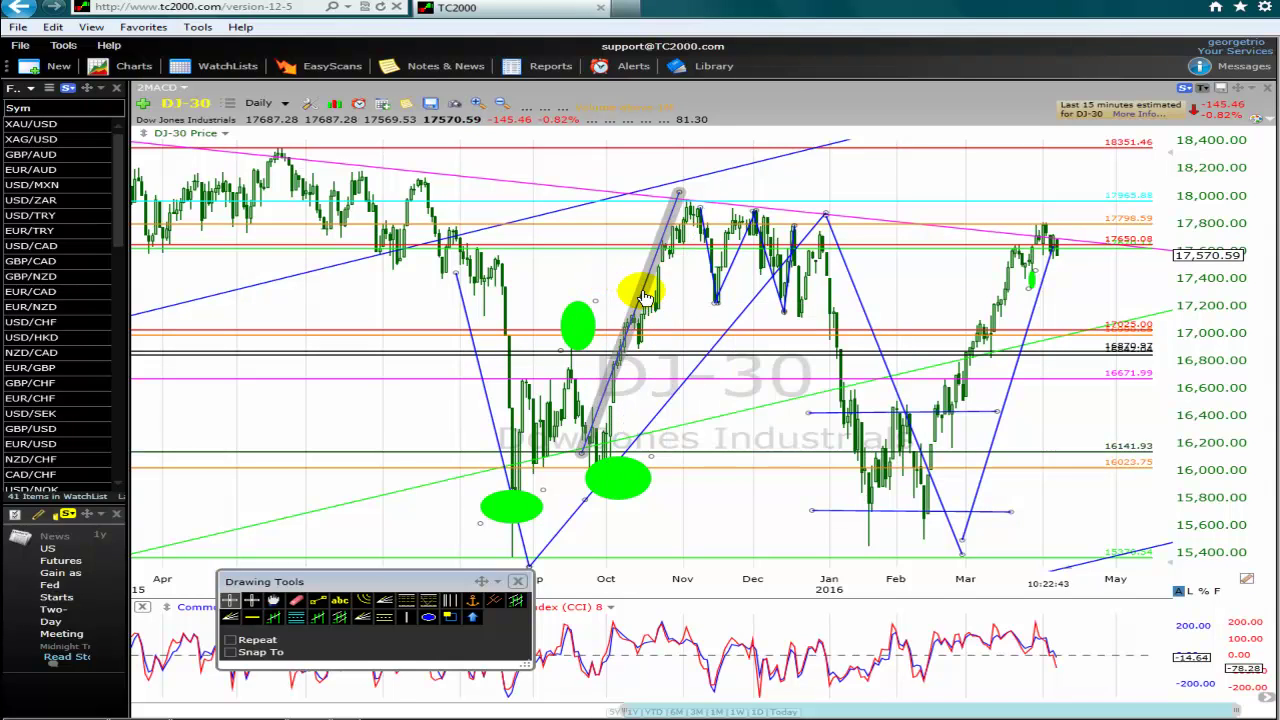
right_click(645, 297)
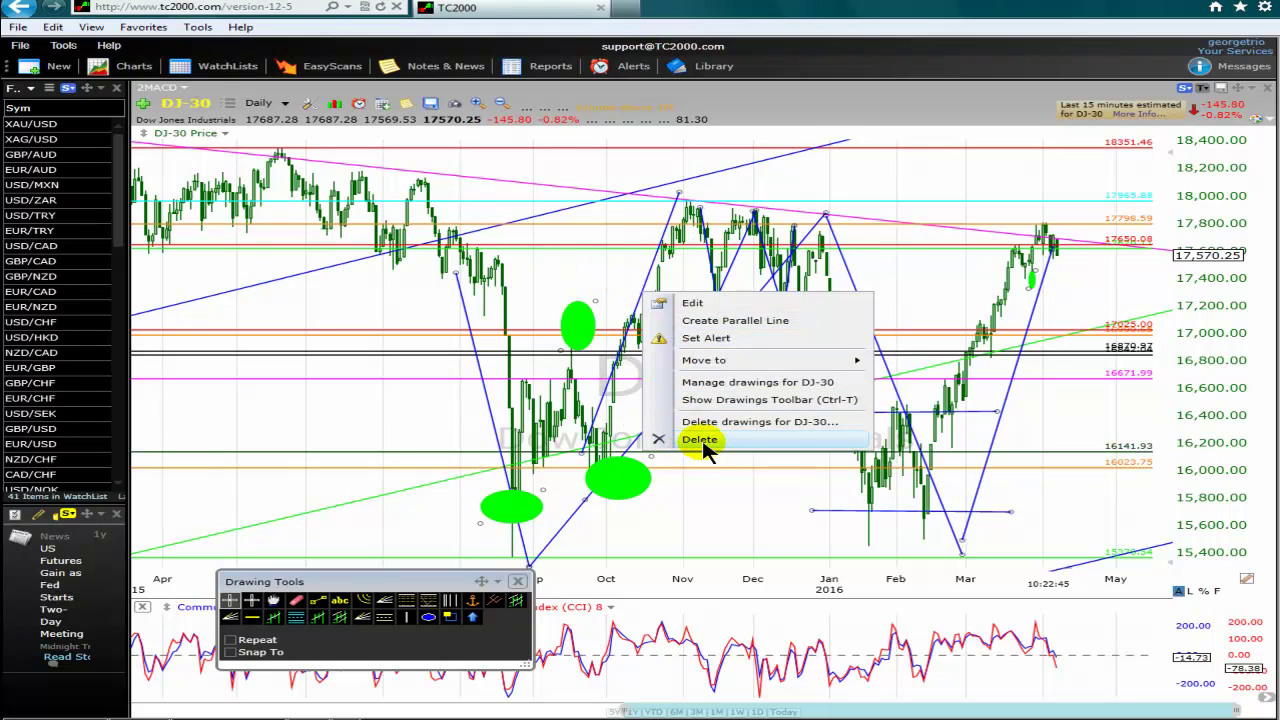
click(702, 442)
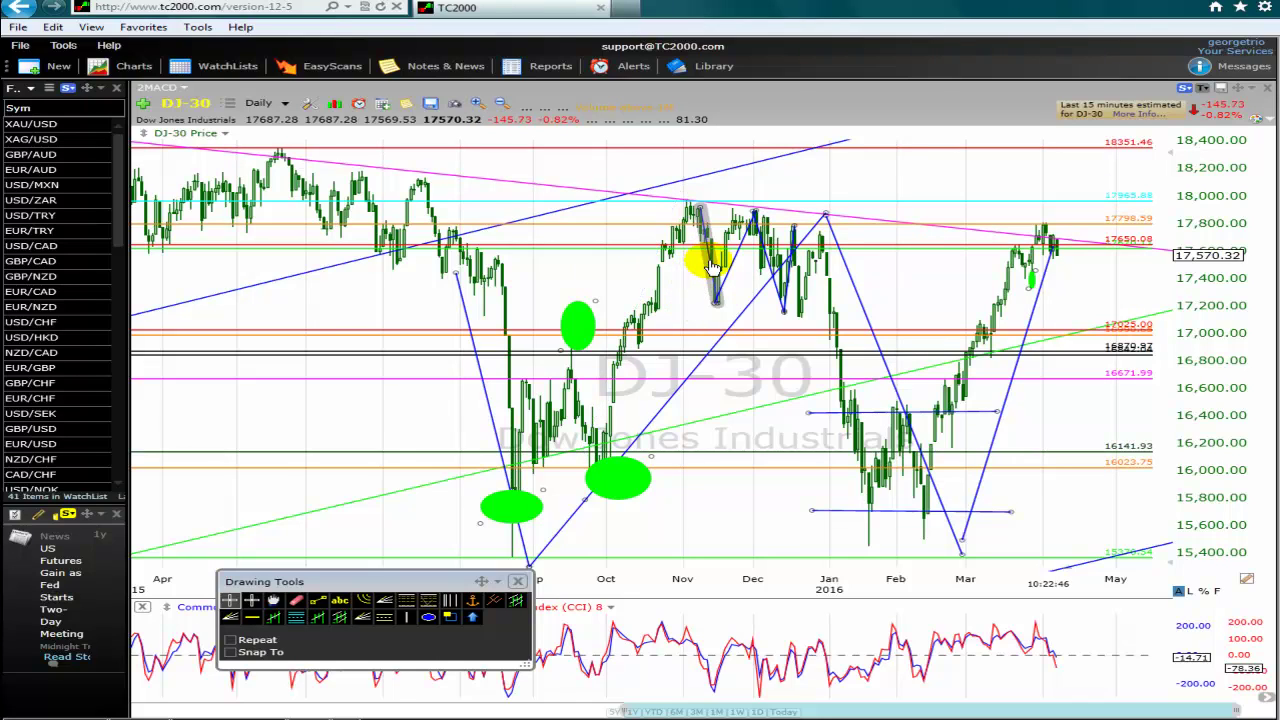
Step: Delete the four short trendlines forming the W across the November and December price swings
right_click(712, 268)
click(755, 405)
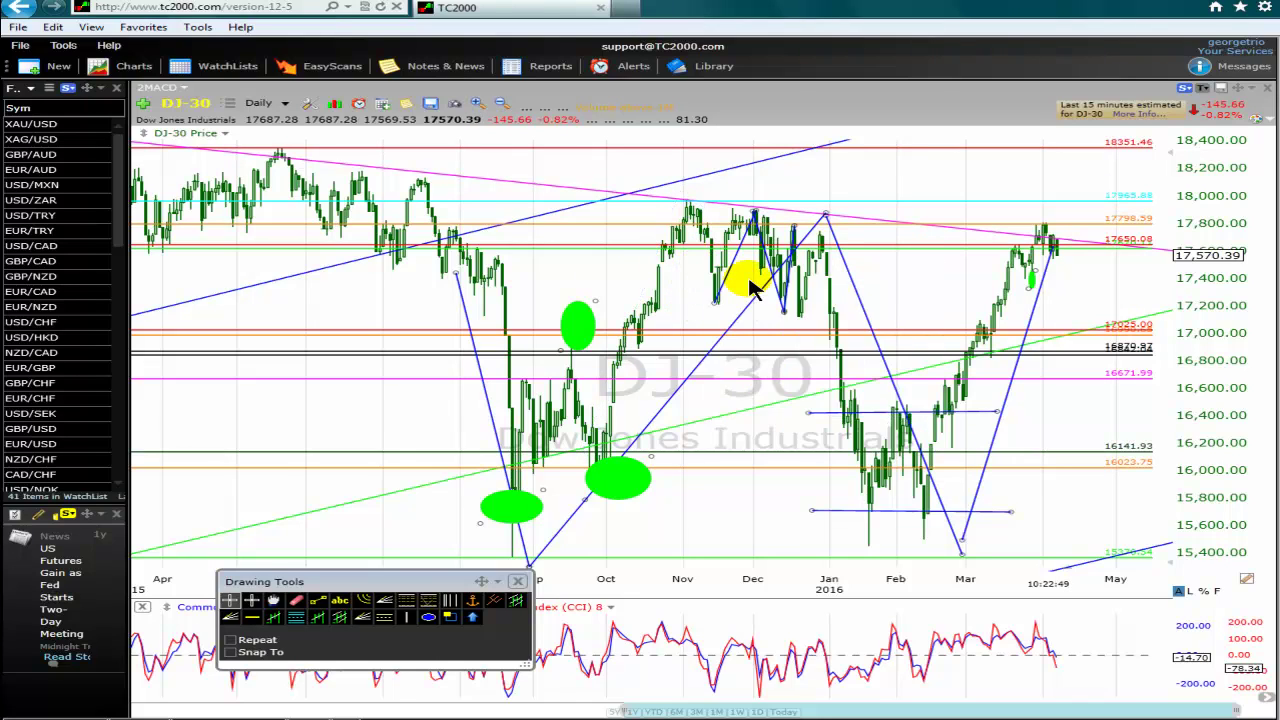
right_click(737, 262)
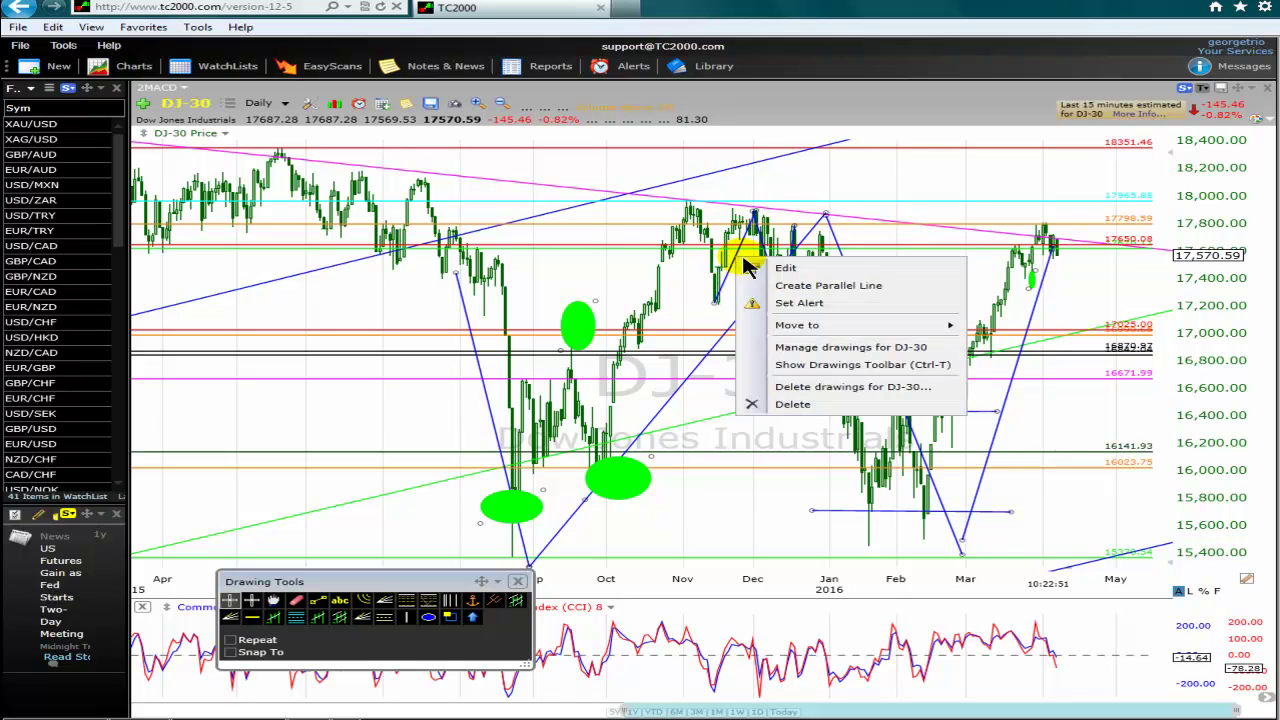
click(792, 405)
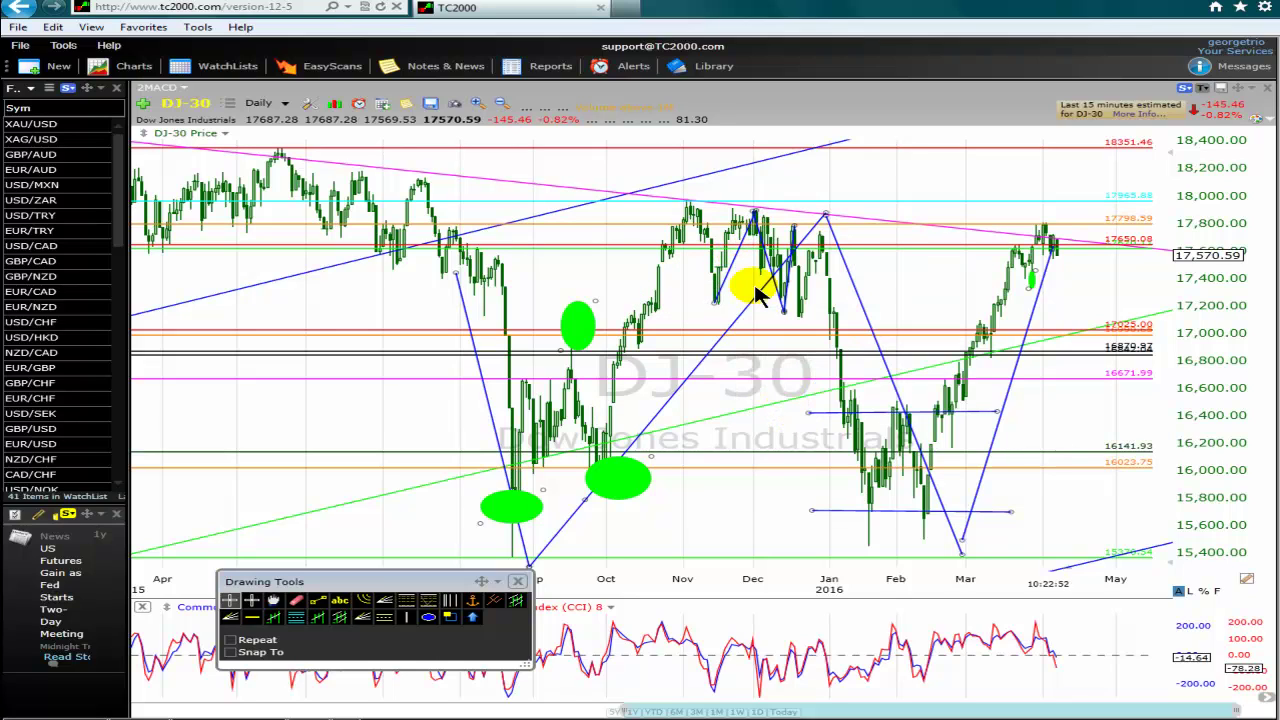
right_click(767, 267)
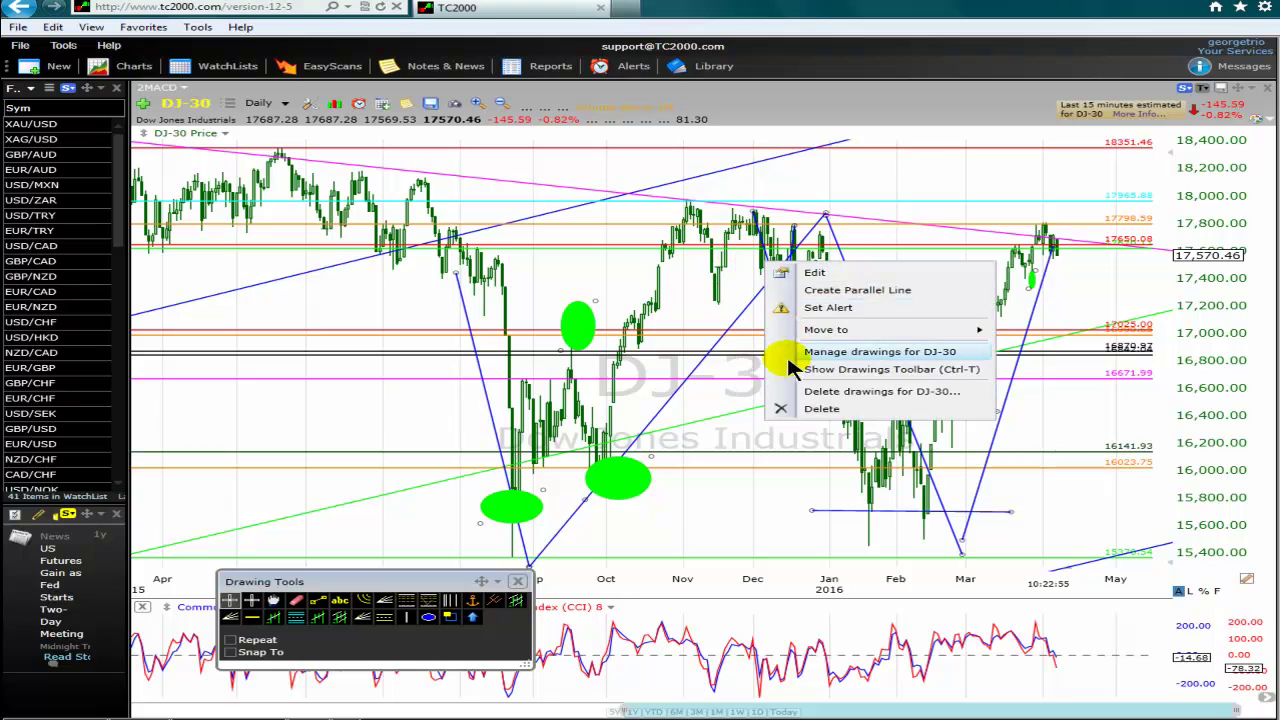
key(Escape)
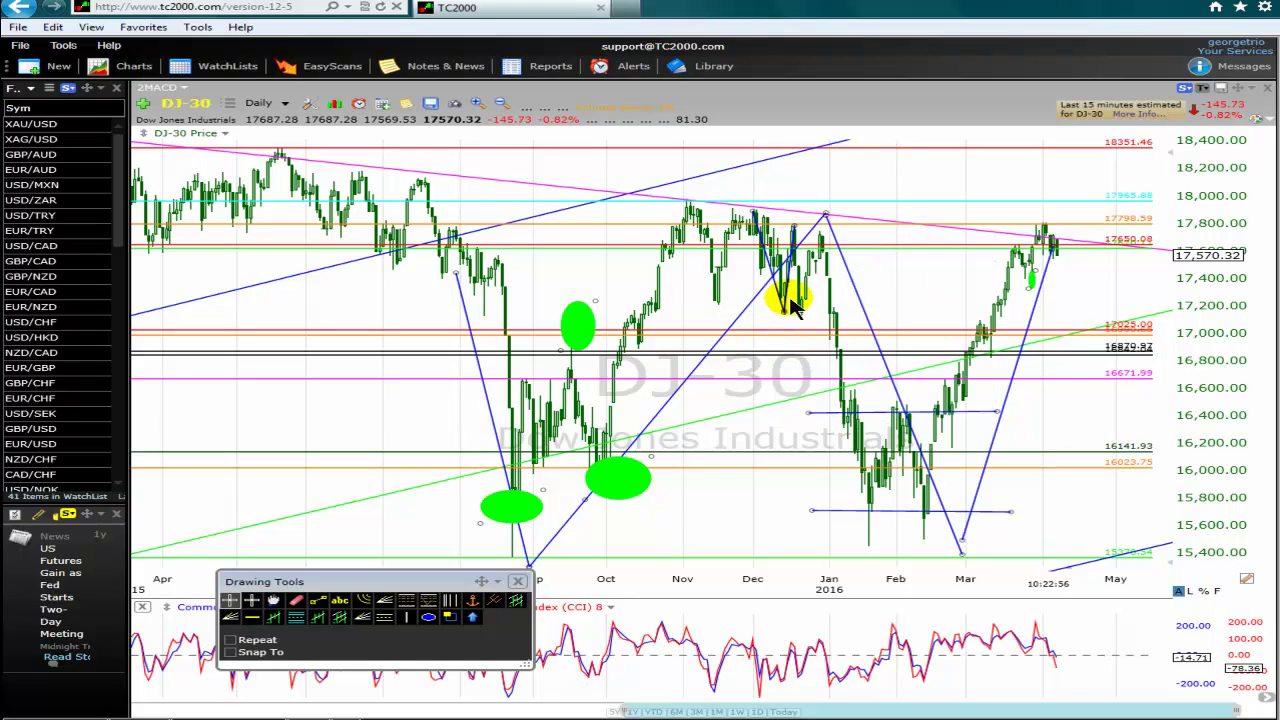
right_click(787, 289)
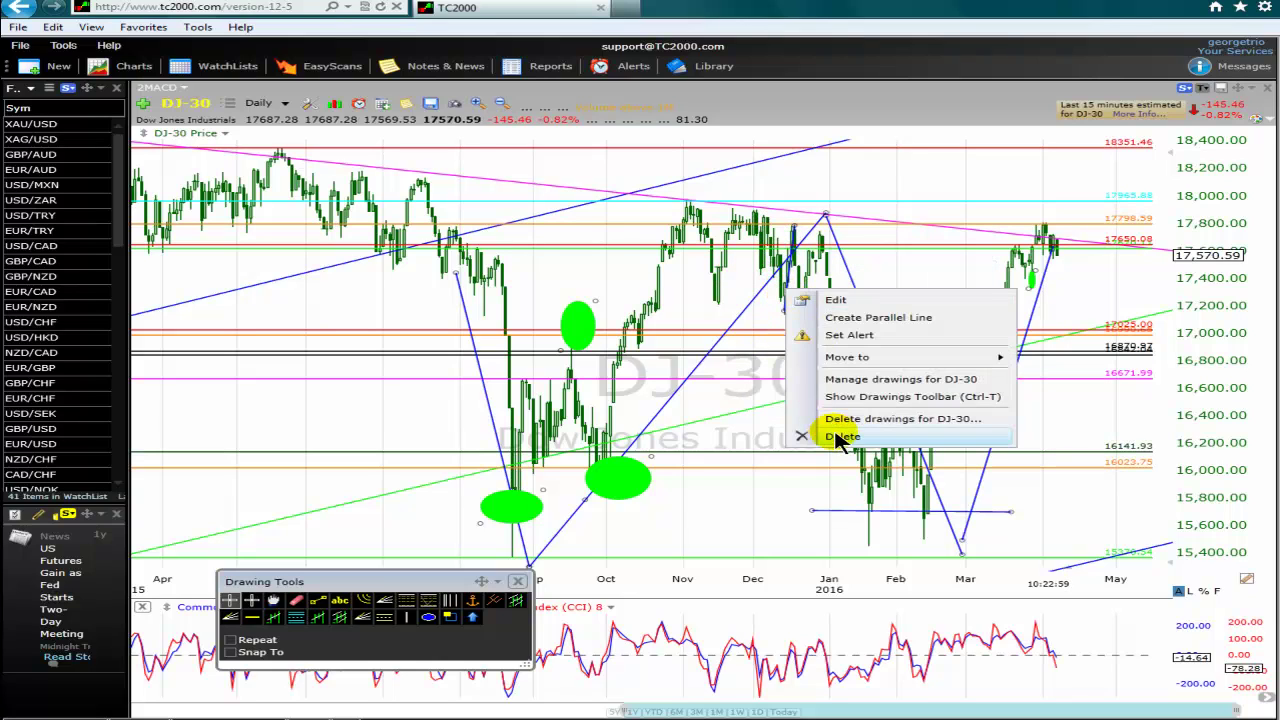
key(Escape)
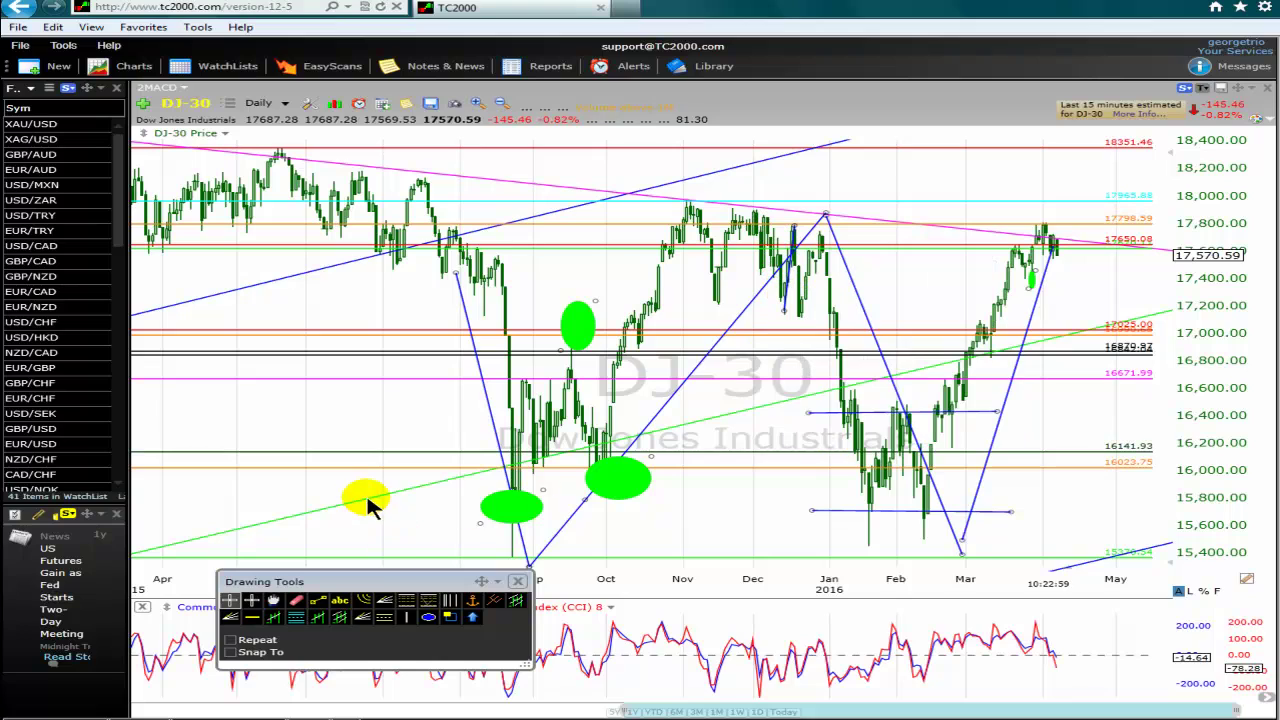
right_click(737, 318)
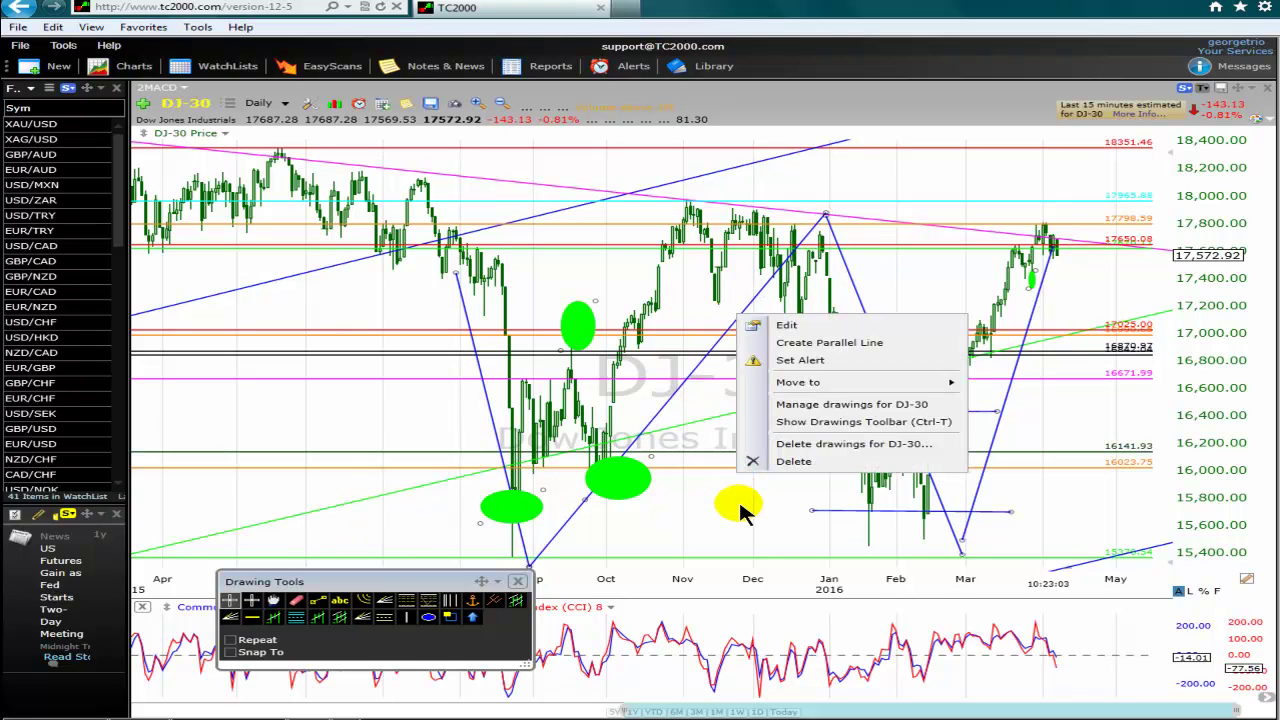
key(Escape)
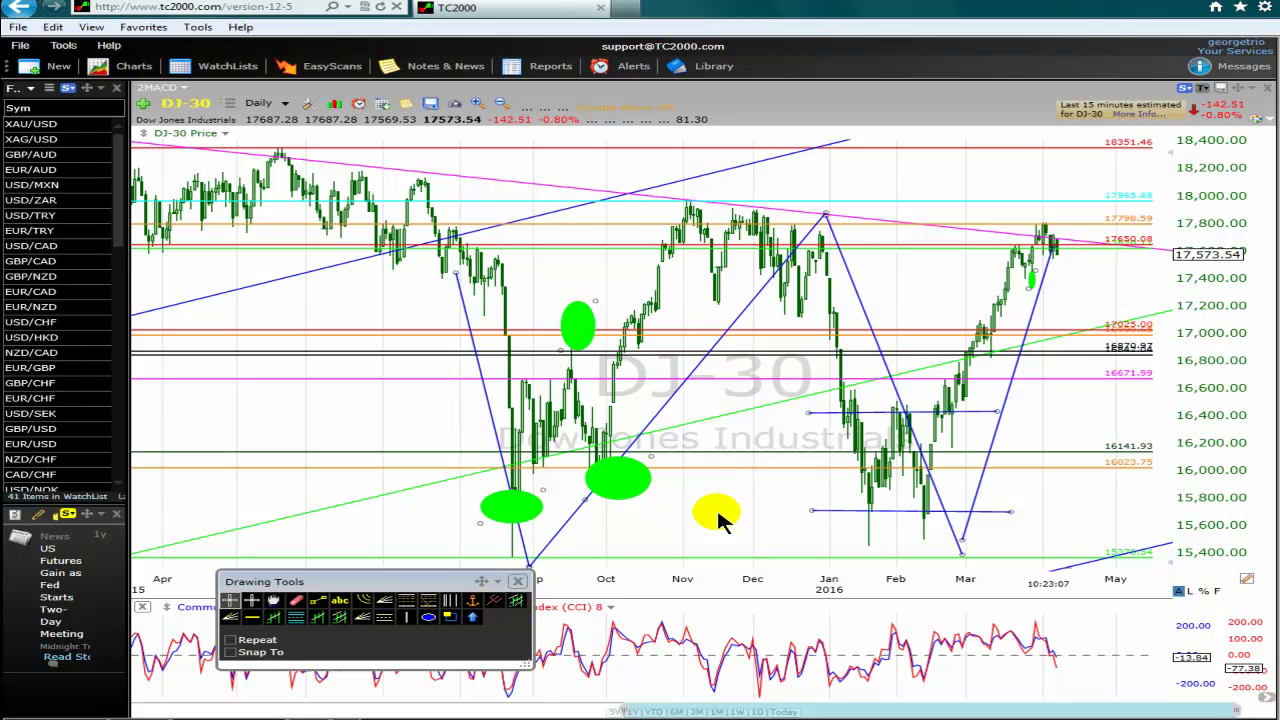
Step: Mark the January 2016 low, the February 2016 low and the high between them with ellipses
scroll(718, 517, up, 5)
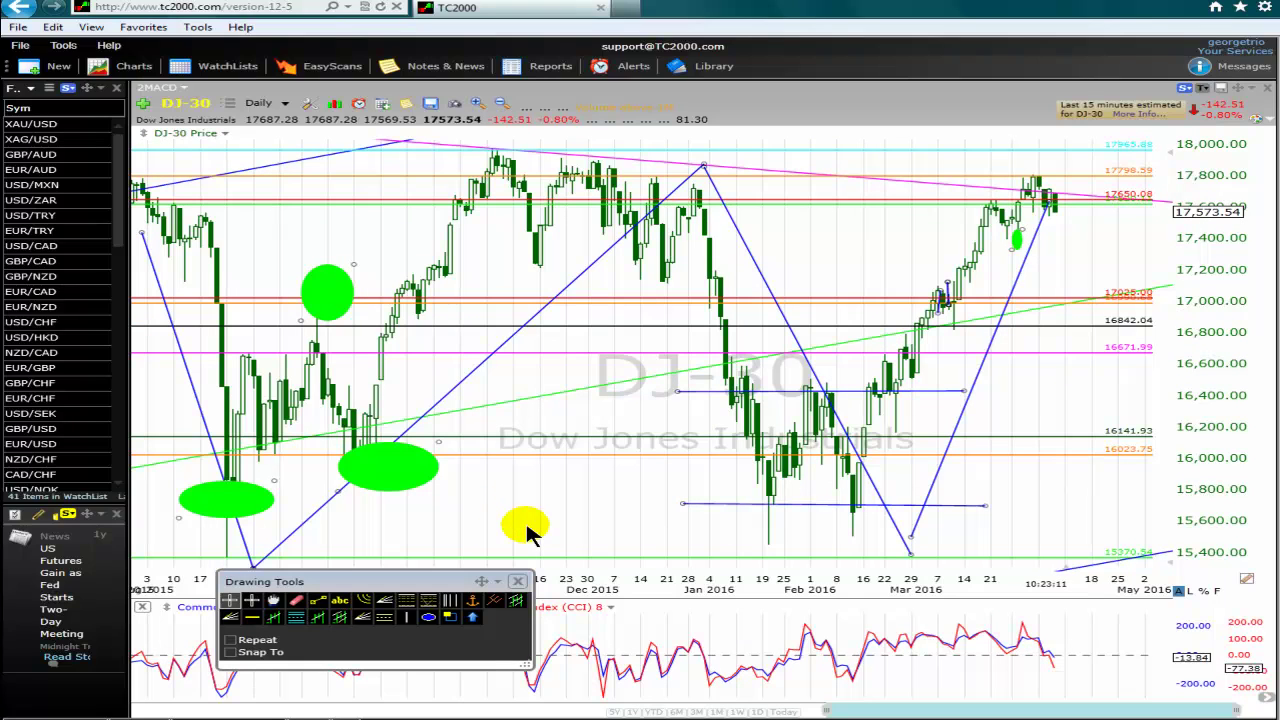
click(428, 618)
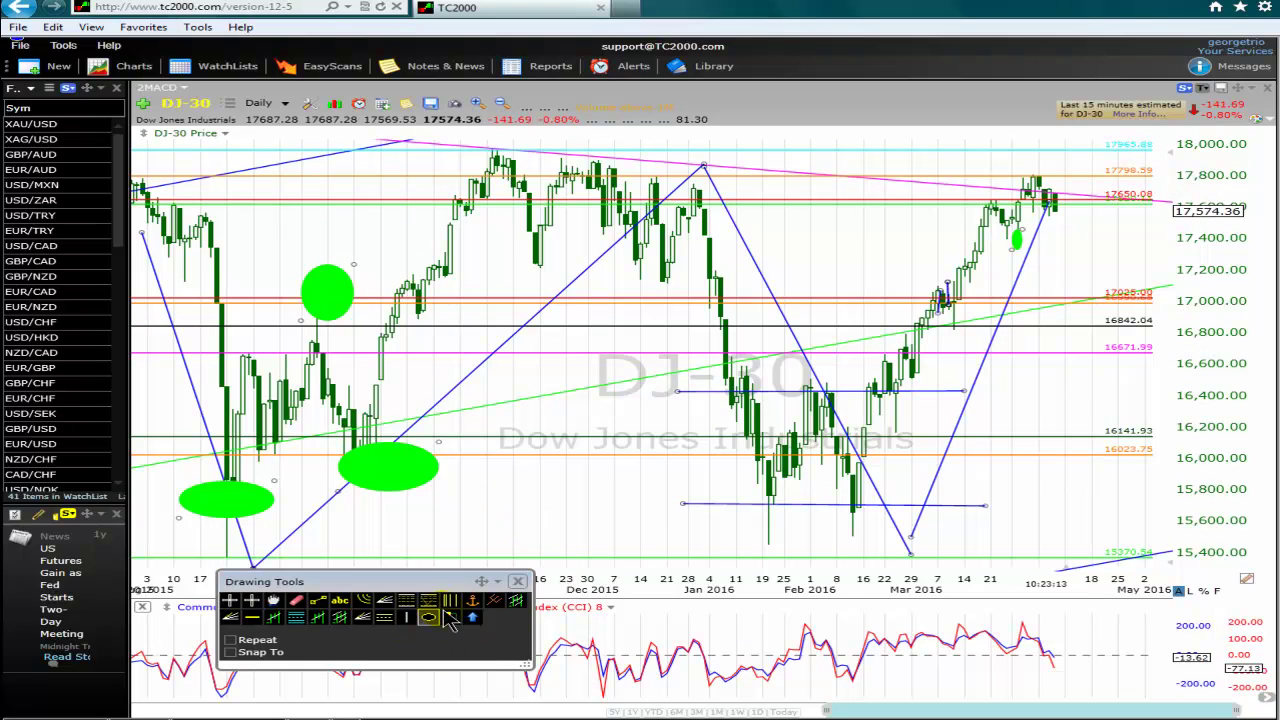
drag(781, 493, 740, 513)
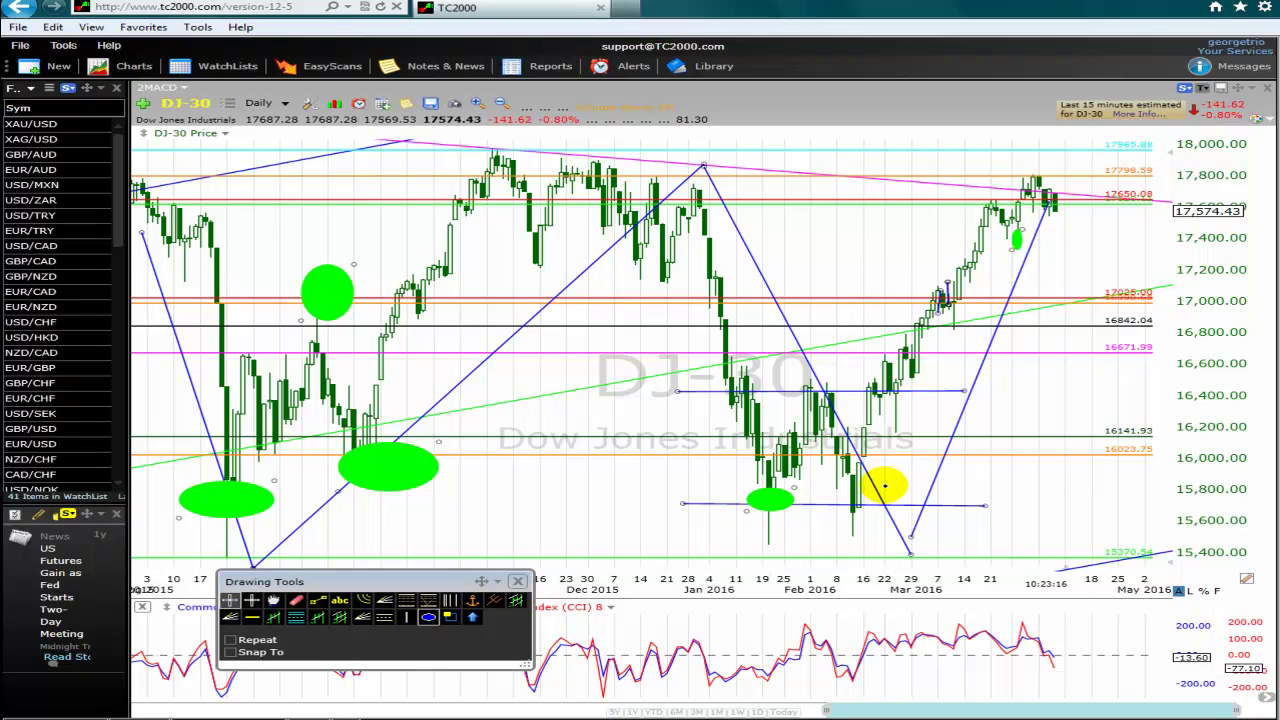
mouse_move(880, 491)
mouse_down()
mouse_move(903, 486)
mouse_move(808, 543)
mouse_up()
click(428, 616)
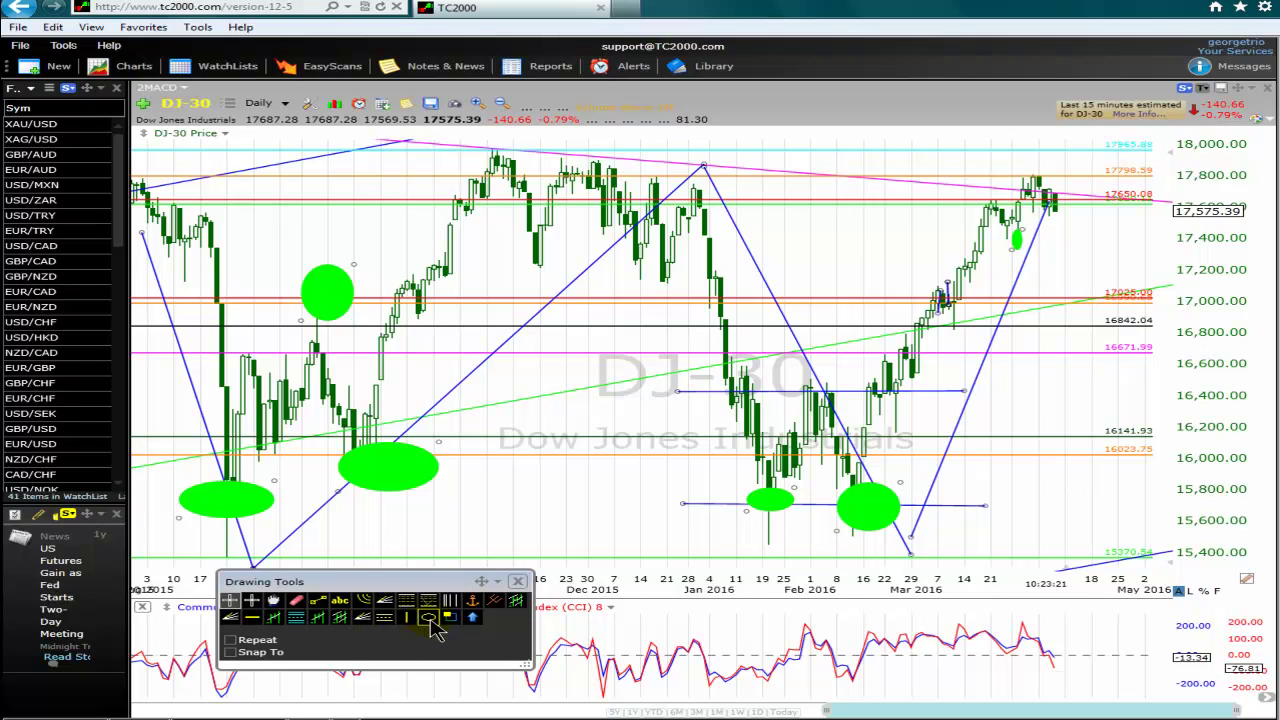
mouse_move(780, 392)
mouse_down()
mouse_move(862, 368)
mouse_move(846, 365)
mouse_up()
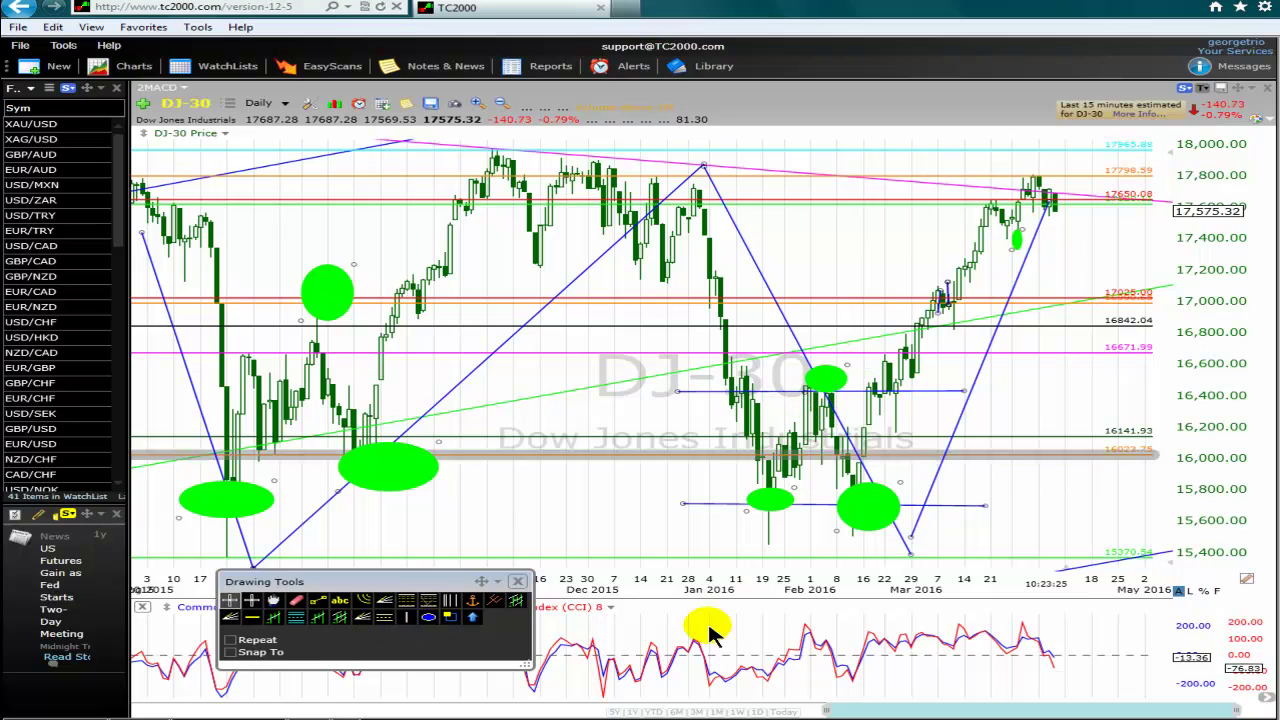
Step: Draw two roughly parallel rising trendlines on both sides of the rally from the February 2016 low to the latest highs
click(319, 599)
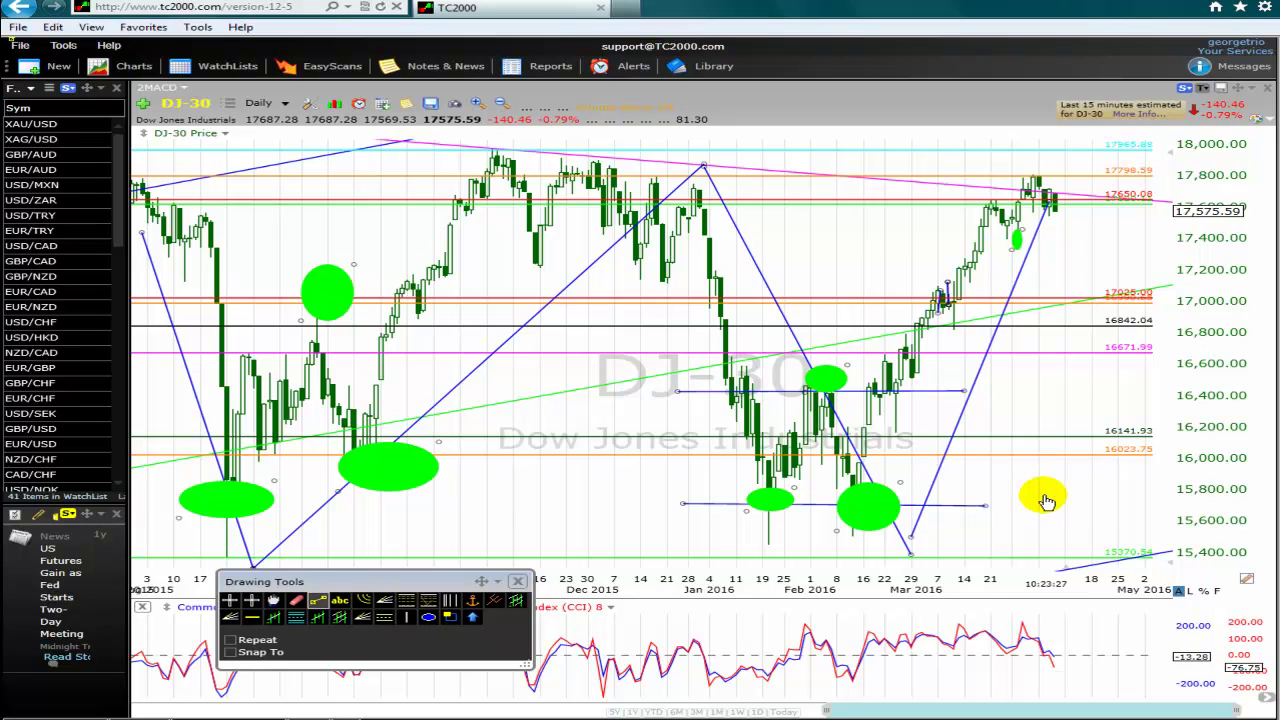
mouse_move(852, 518)
mouse_down()
mouse_move(963, 363)
mouse_move(1036, 186)
mouse_up()
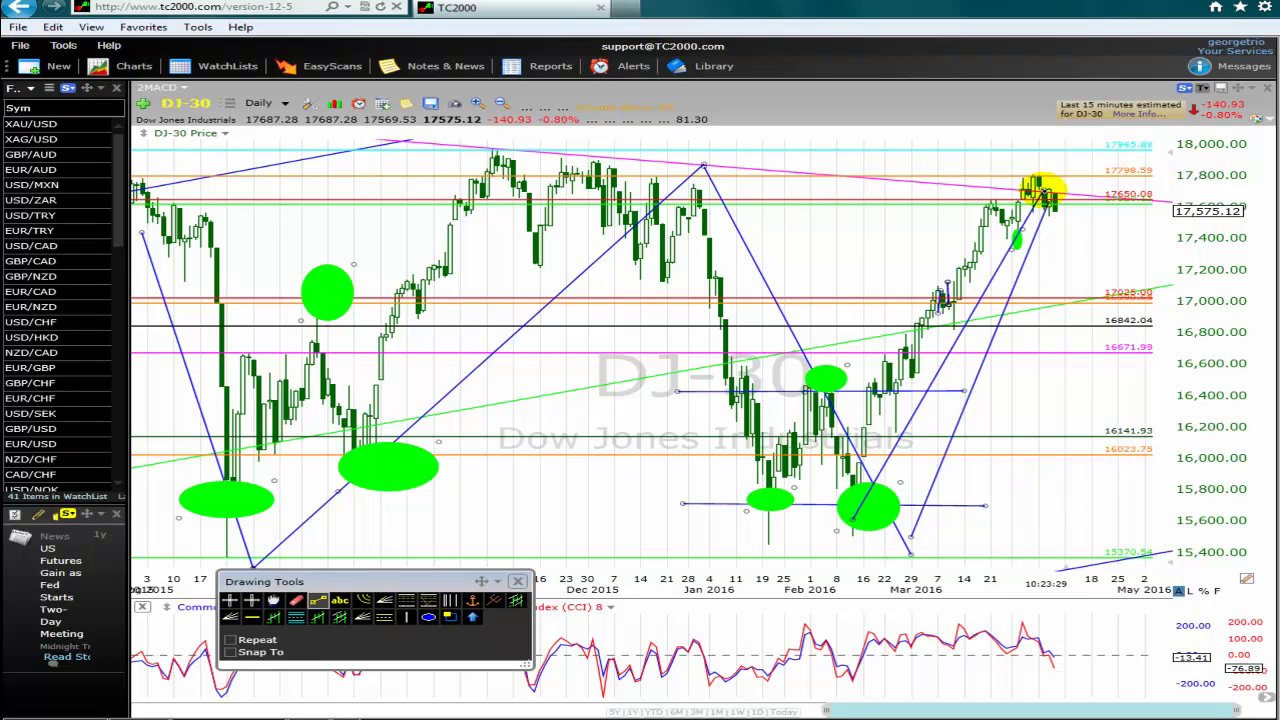
click(320, 600)
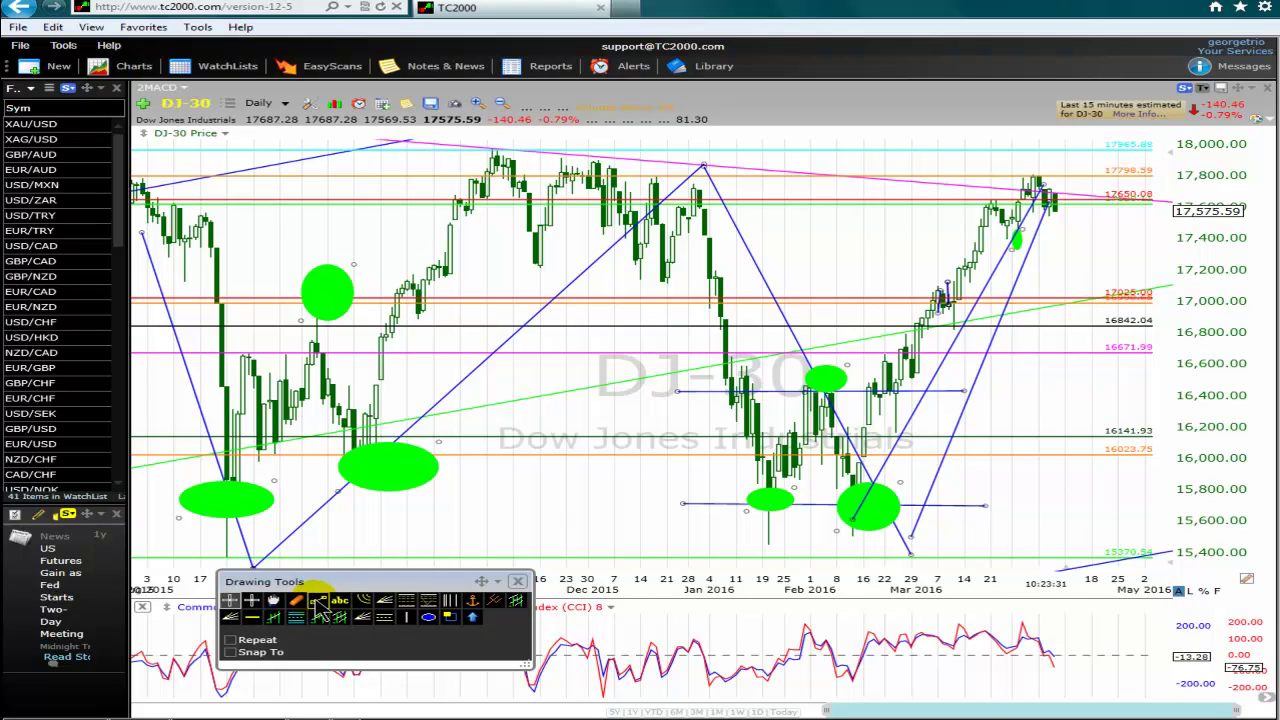
mouse_move(840, 462)
mouse_down()
mouse_move(997, 183)
mouse_move(978, 180)
mouse_move(995, 172)
mouse_up()
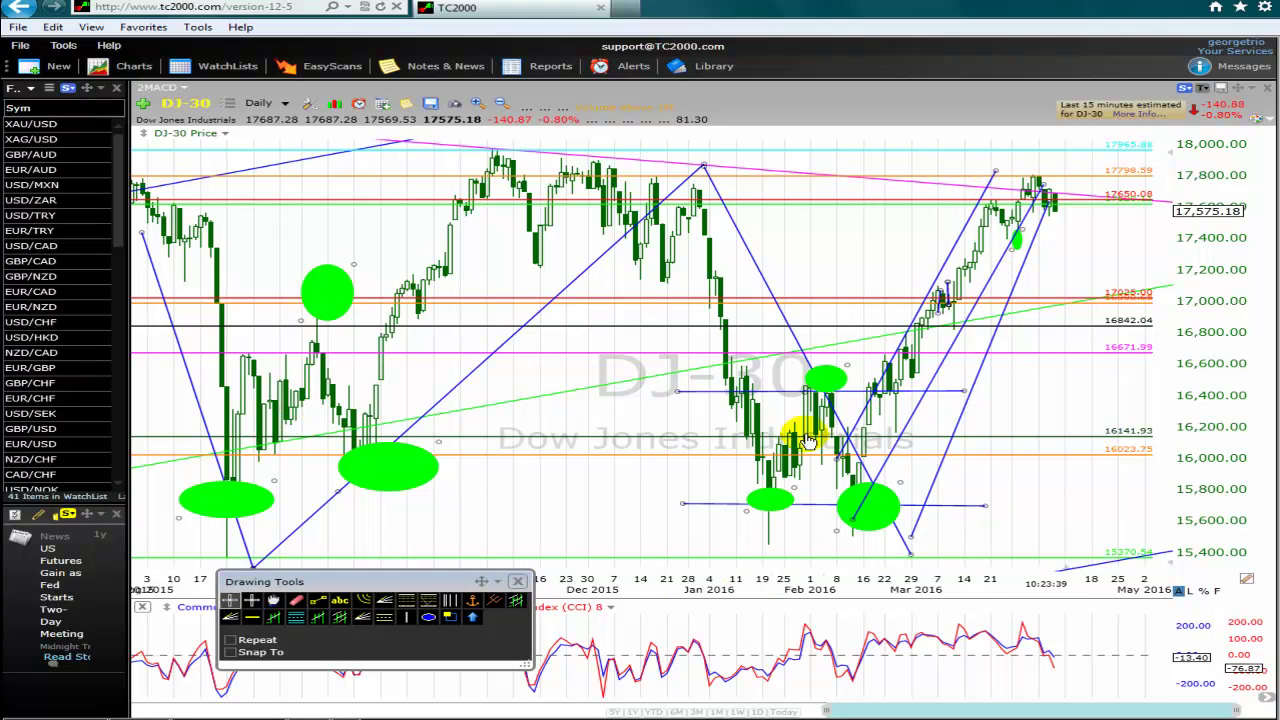
click(1035, 195)
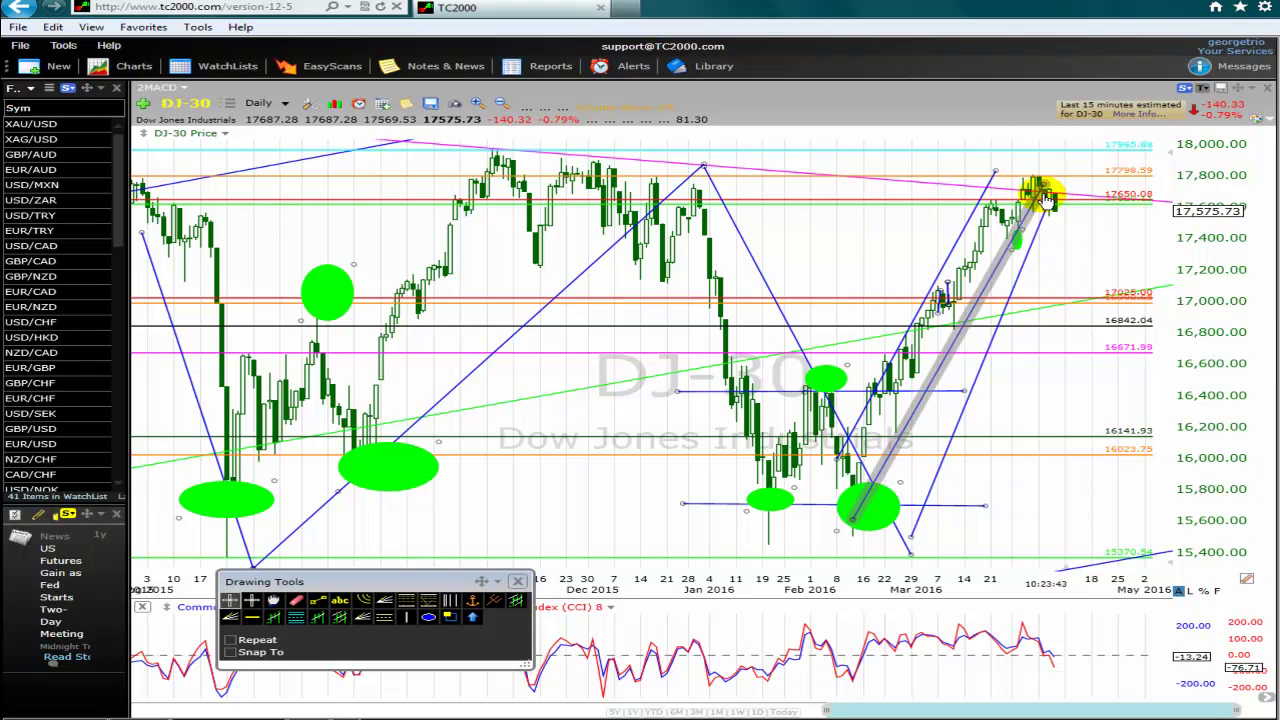
Step: Sketch a projected W with trendlines from the latest high down to about 17,200, up to 17,650, down to 17,130 and up to 17,600
mouse_move(1045, 197)
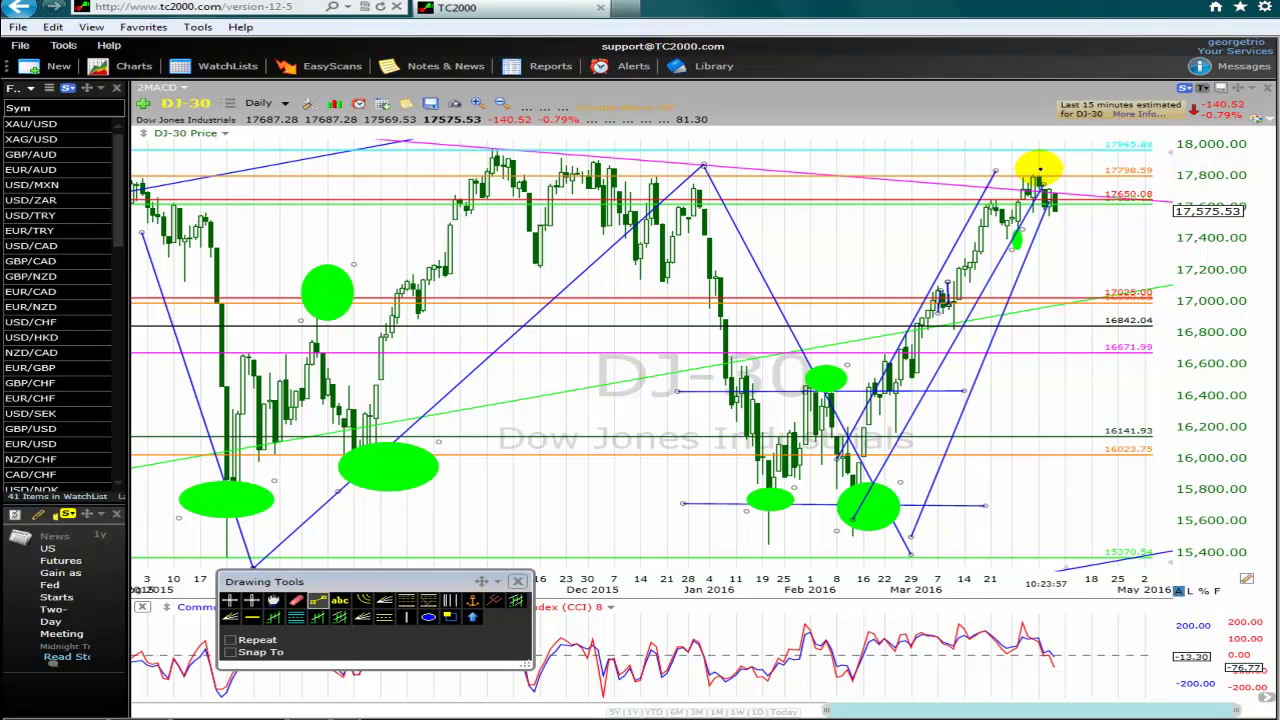
mouse_move(1038, 168)
mouse_down()
mouse_move(1070, 271)
mouse_move(1117, 199)
mouse_move(1103, 194)
mouse_move(1131, 284)
mouse_move(1160, 203)
mouse_up()
click(380, 505)
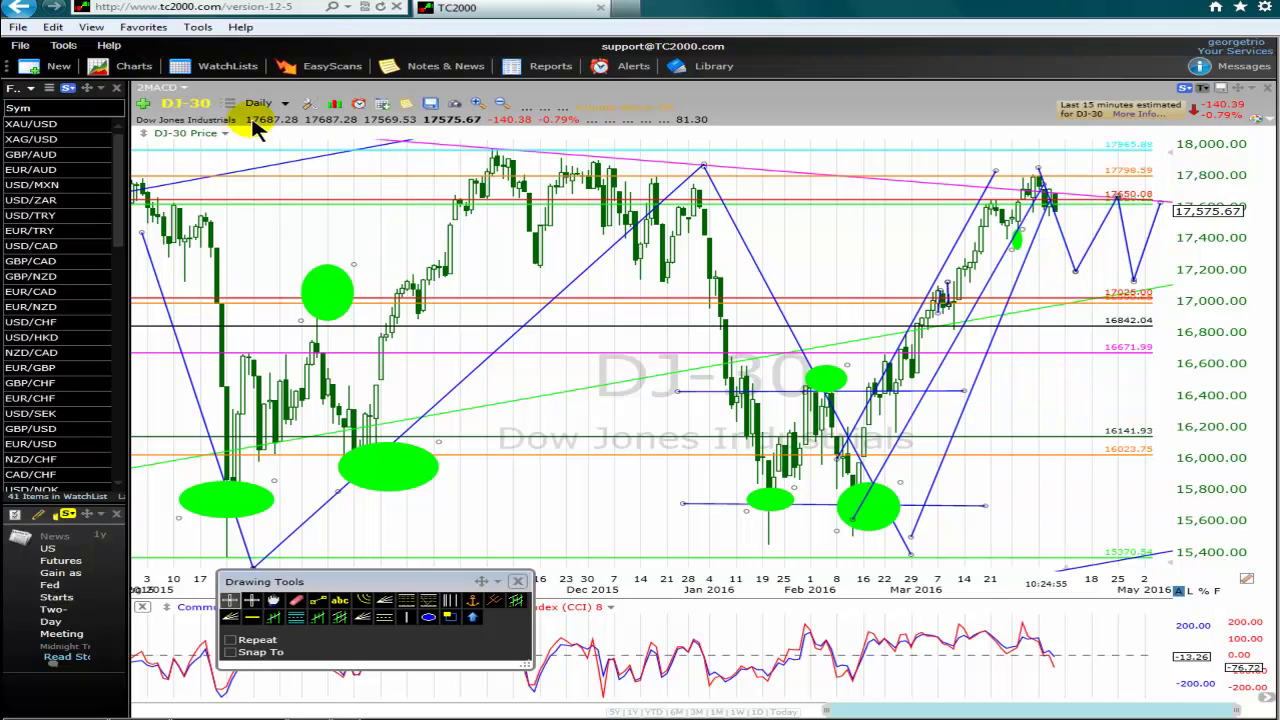
Step: Set the DJ-30 chart's time frame to Monthly and show the candles from 2011 to 2016
click(286, 104)
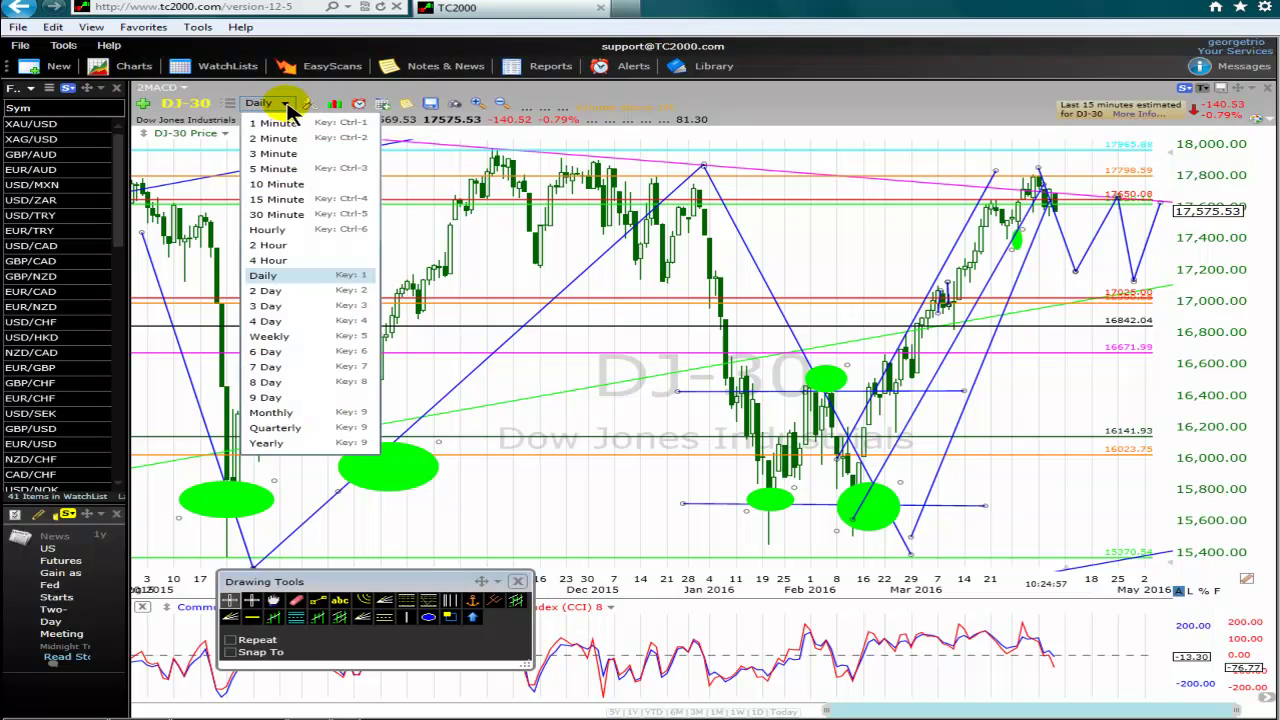
click(288, 413)
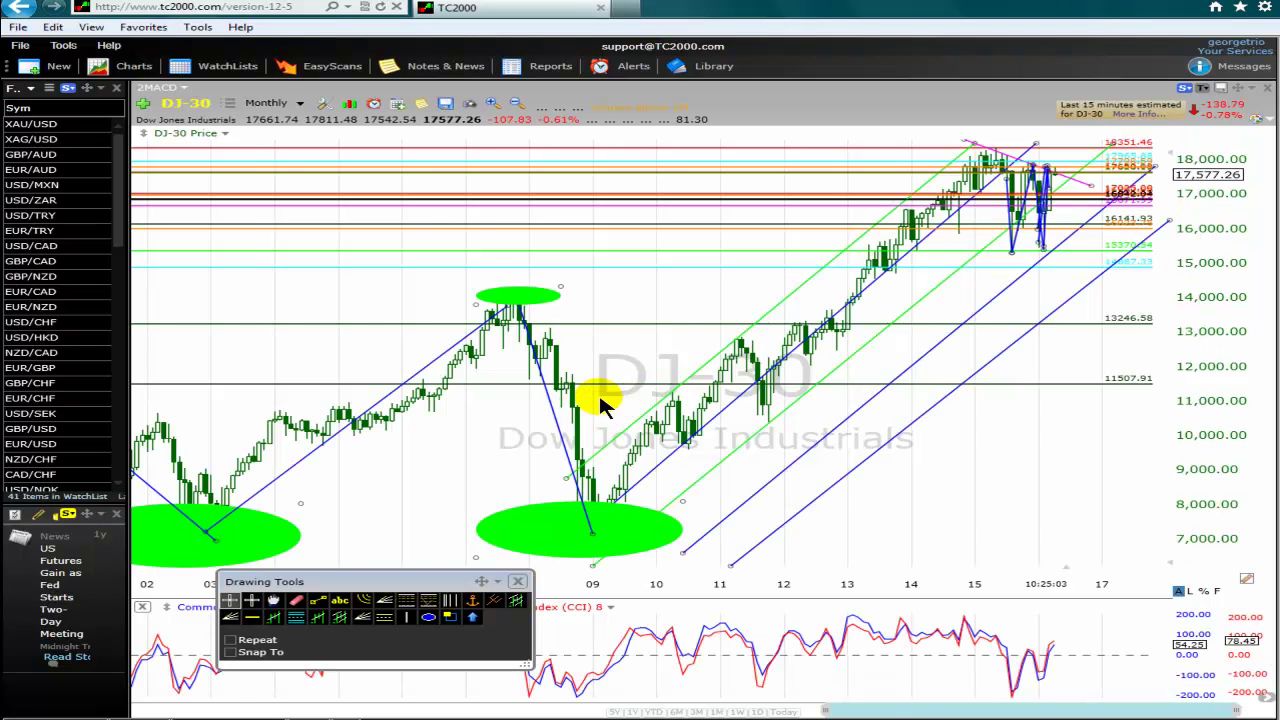
scroll(598, 392, up, 5)
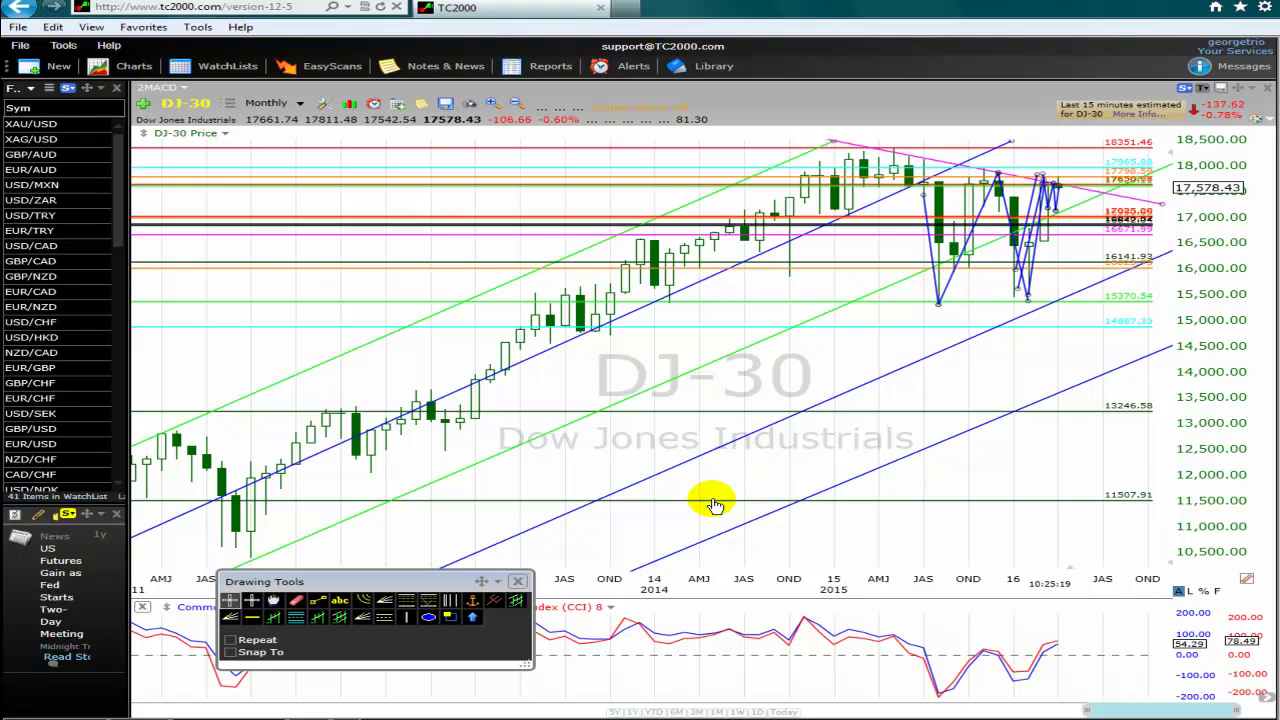
Step: Switch the DJ-30 chart's time frame to Daily to review the marked and projected W patterns
mouse_move(713, 505)
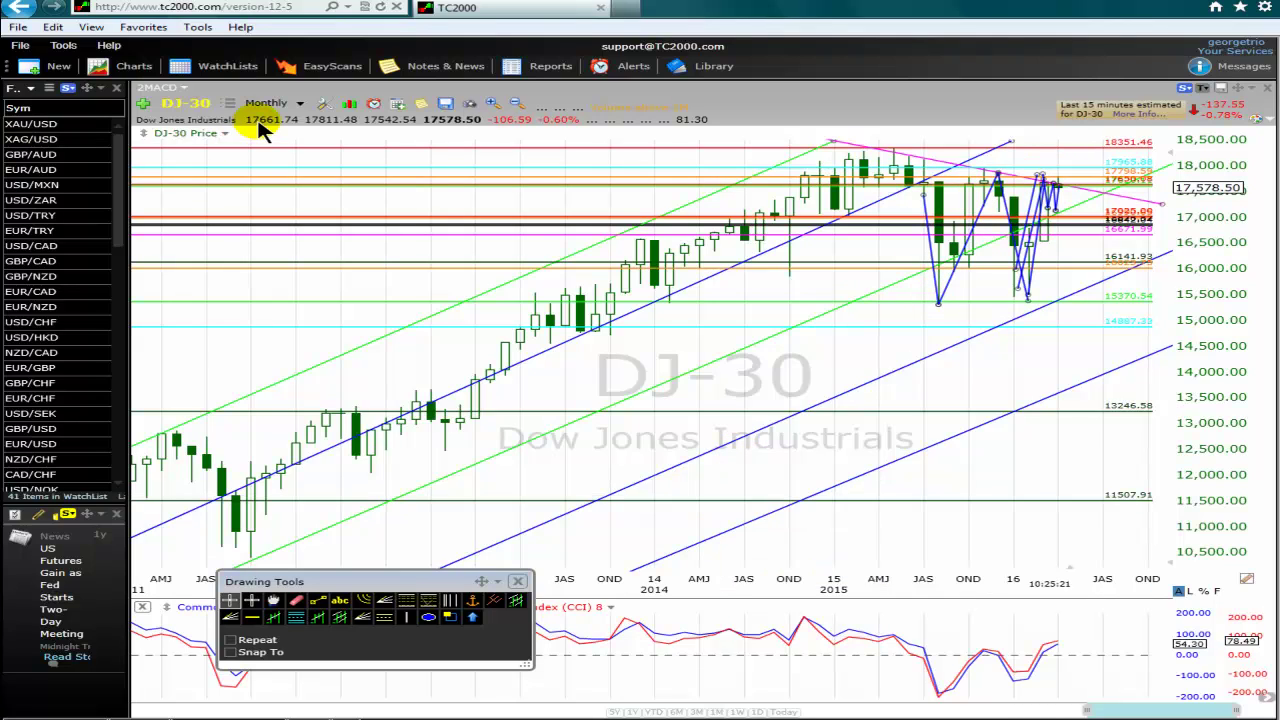
click(301, 104)
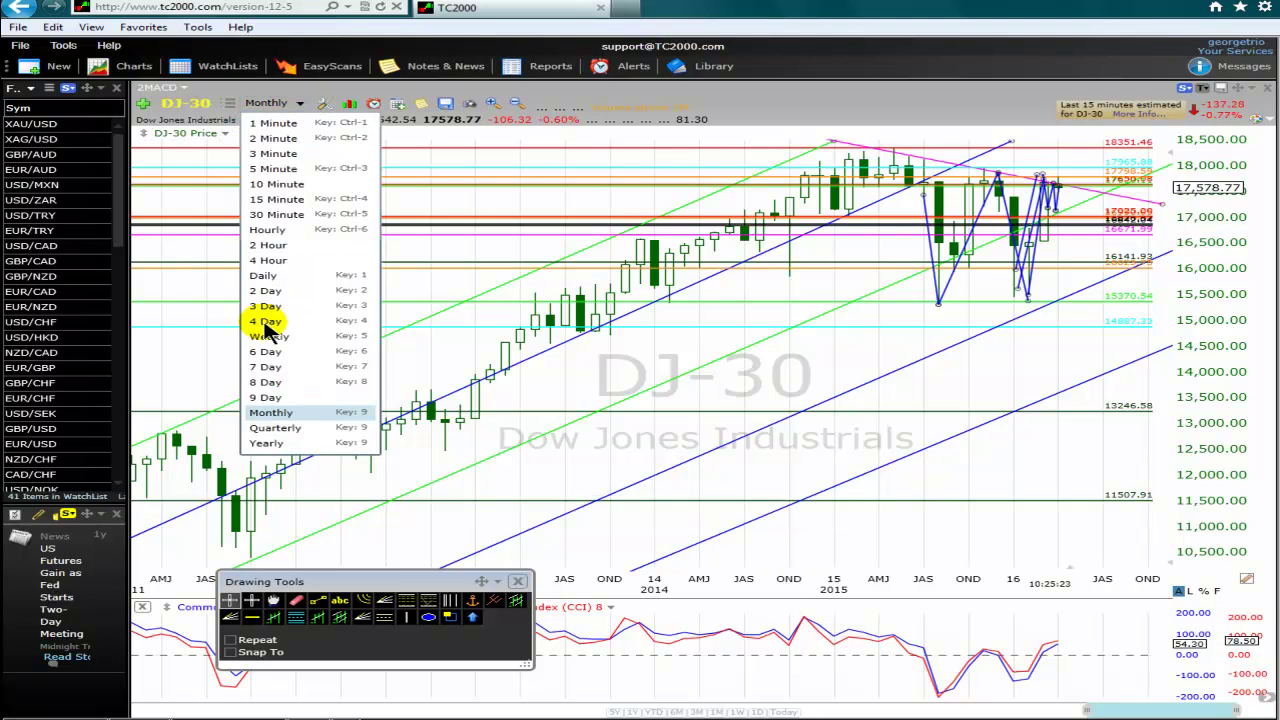
click(265, 276)
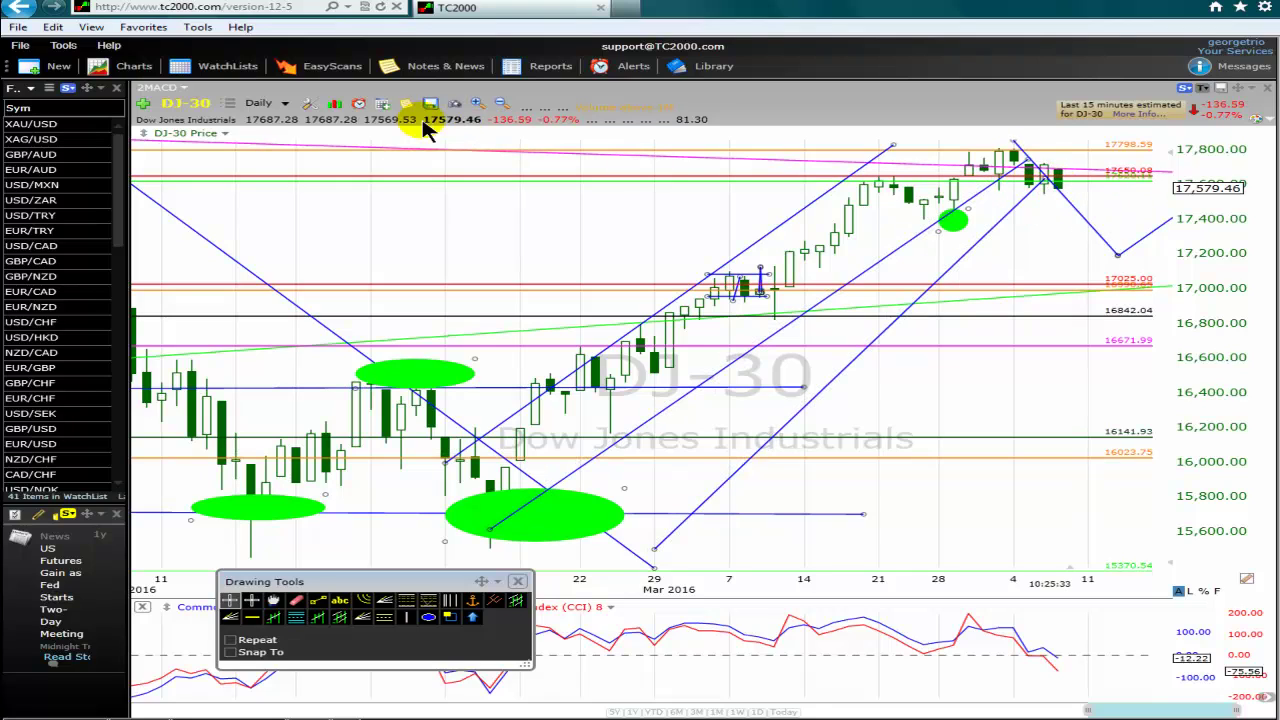
Step: Set the DJ-30 chart's time frame to 5 Minute and show the candles of the last few sessions up to April 7
click(285, 104)
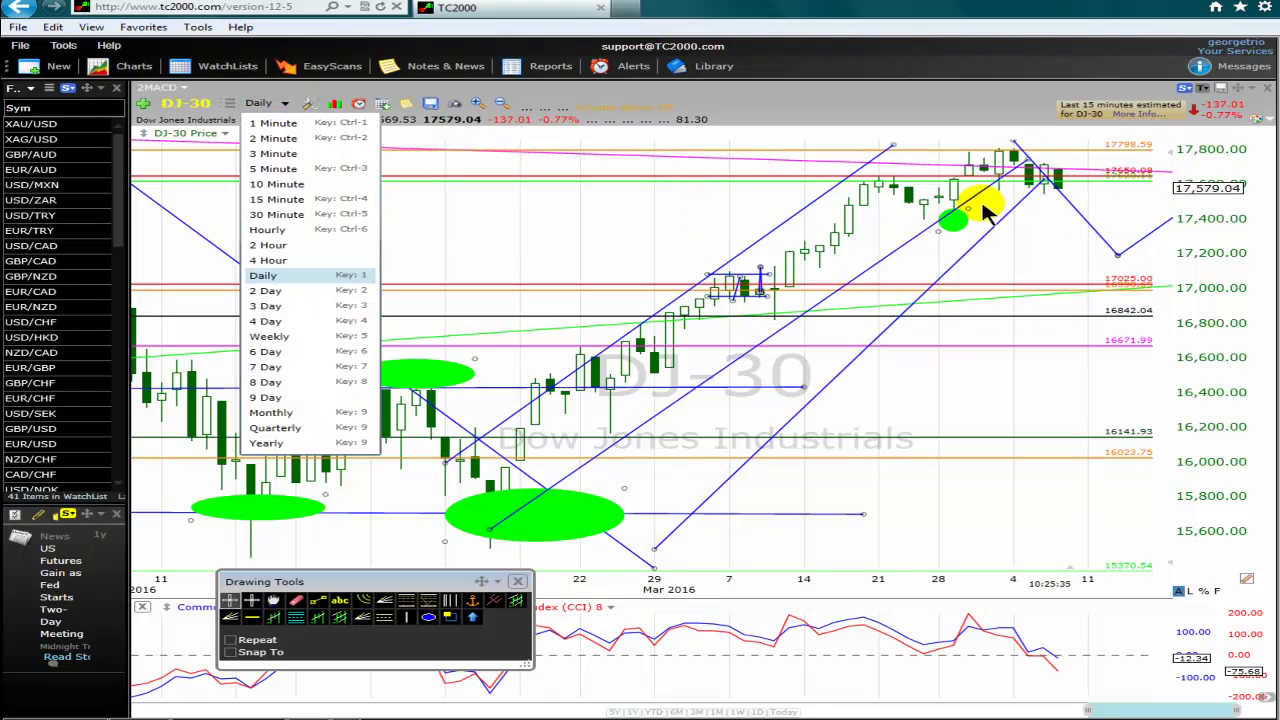
click(280, 169)
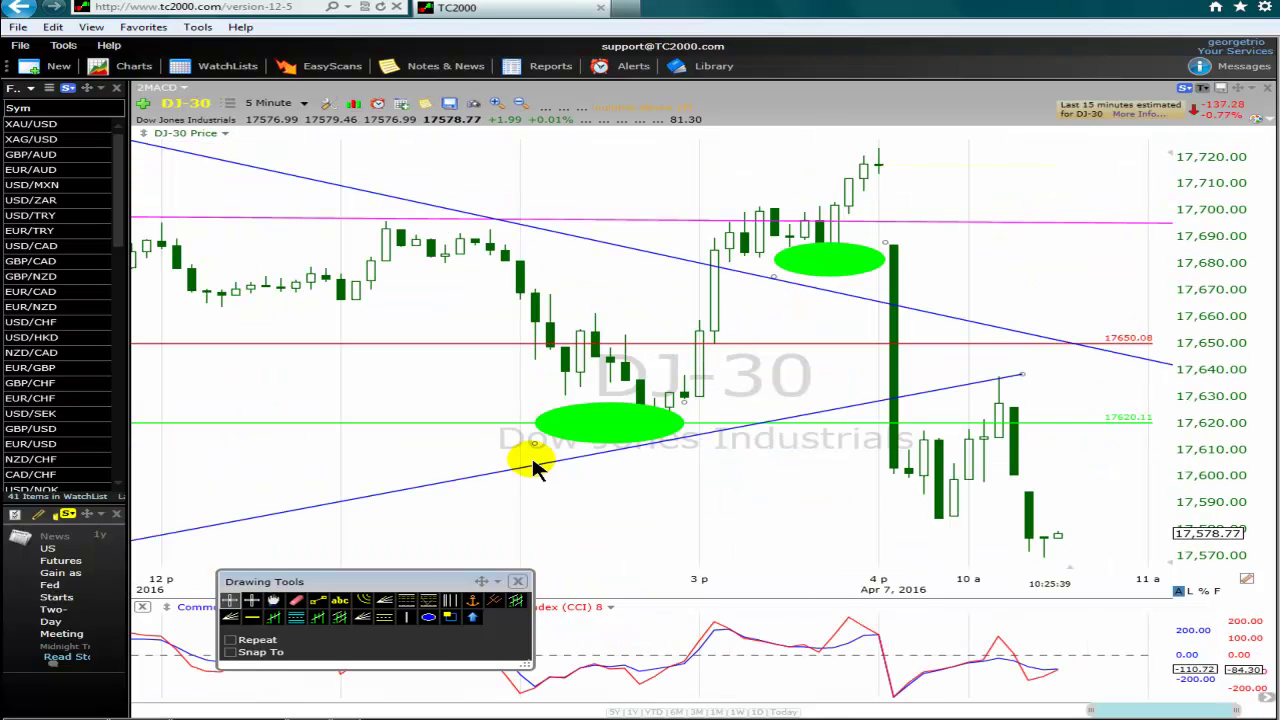
scroll(586, 434, down, 4)
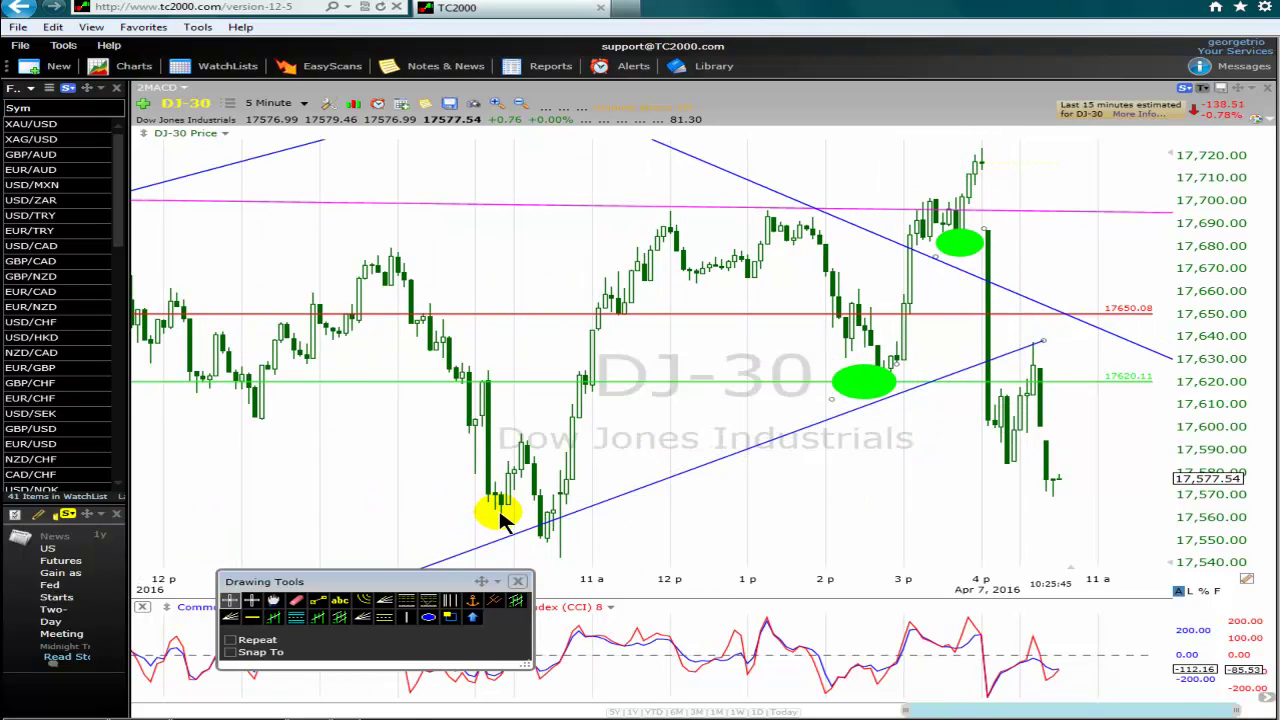
scroll(505, 515, down, 1)
scroll(513, 515, down, 1)
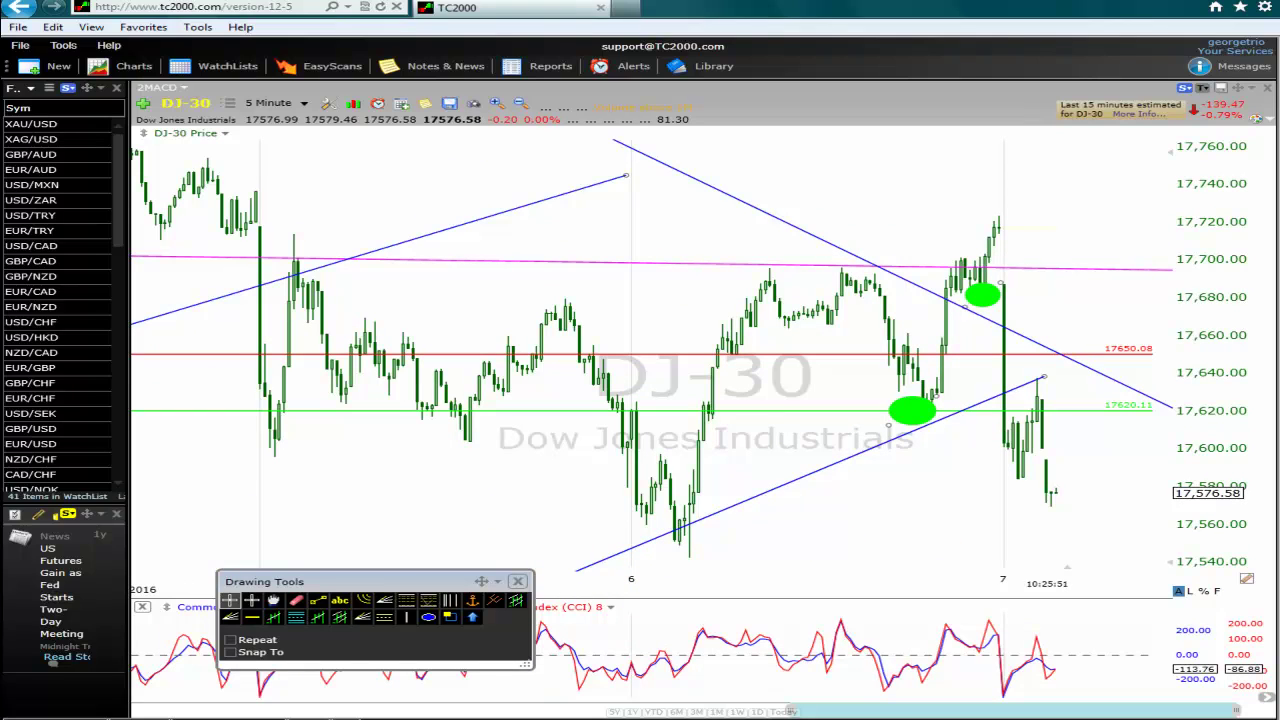
Step: Check the current time on the system's calendar and additional clocks, and return to the 5-minute chart
click(1000, 5)
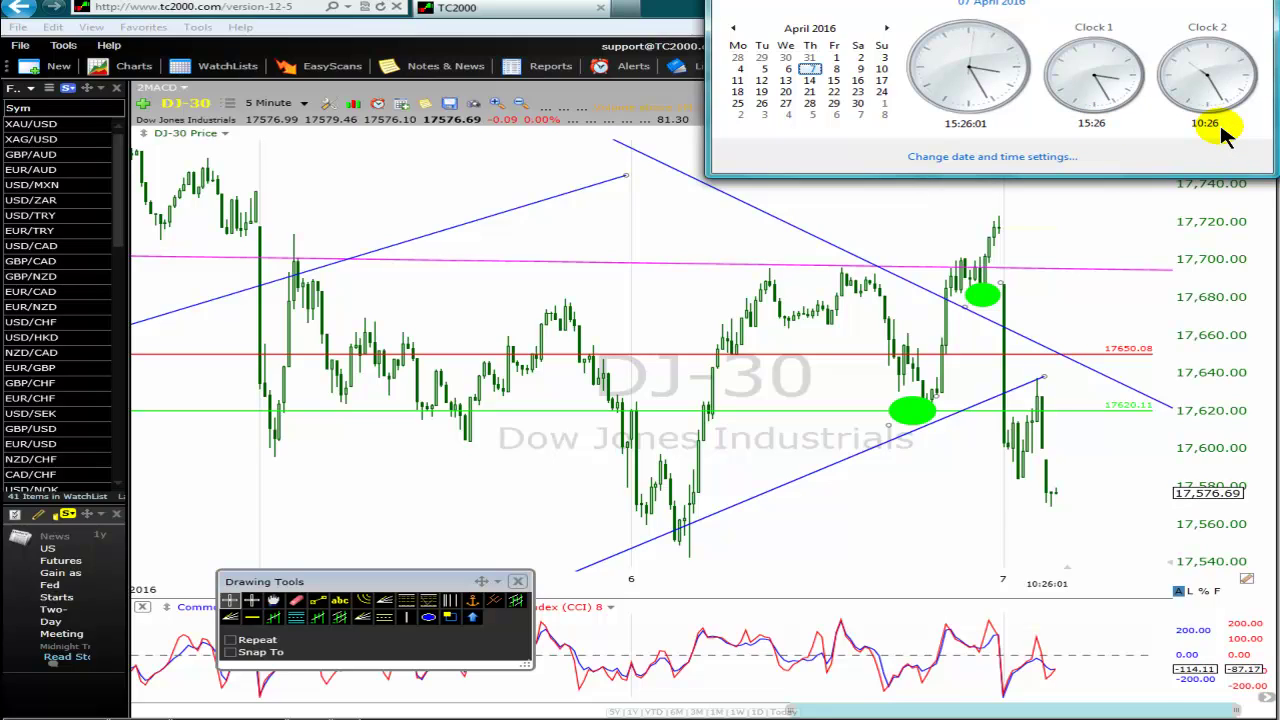
click(893, 215)
click(1009, 329)
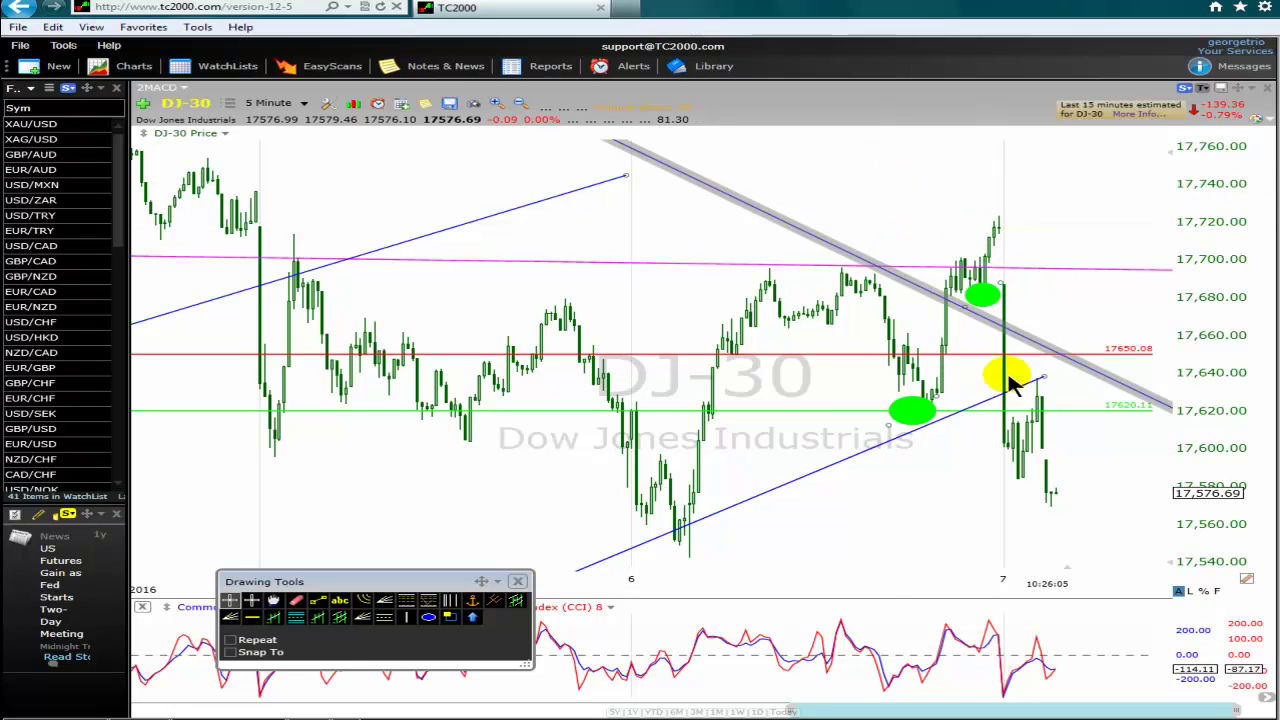
click(1004, 446)
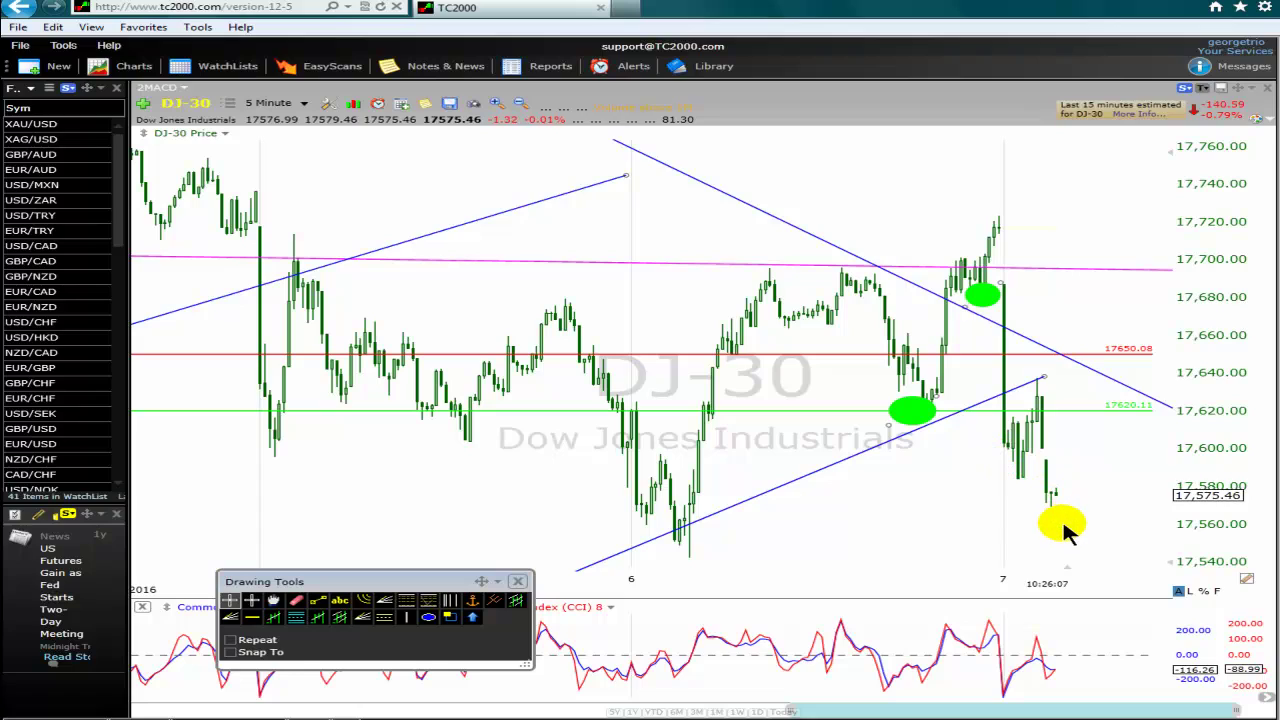